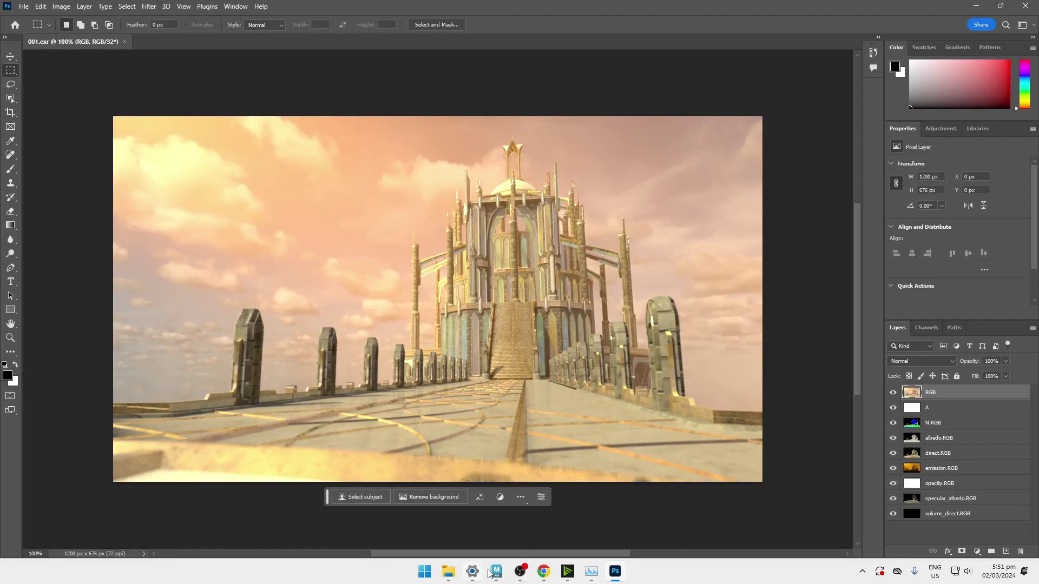
# Switch to Maya and review the list of available render passes in the Arnold RenderView
pyautogui.moveTo(493, 572)
pyautogui.click(437, 514)
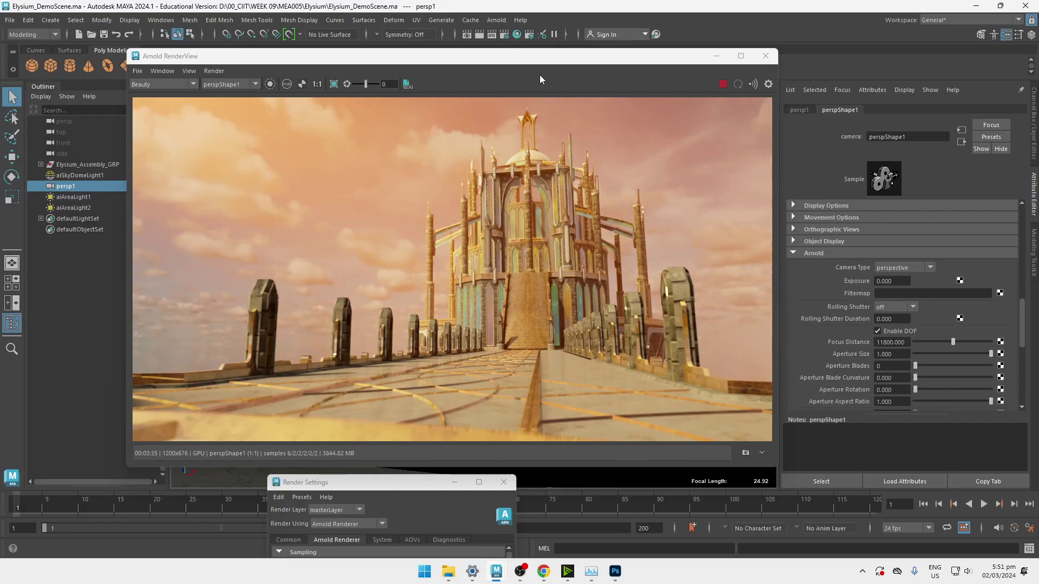
pyautogui.click(158, 85)
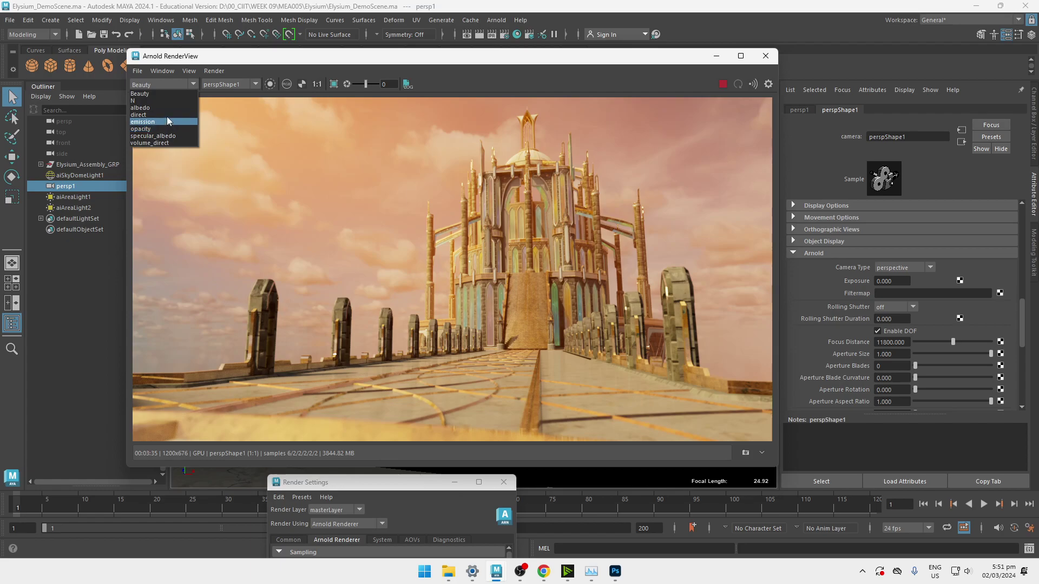
# Switch to Photoshop, group all layers from RGB through volume_direct.RGB, and name the group Composite
pyautogui.hotkey('alt', 'Tab')
pyautogui.keyDown('shift'); pyautogui.click(953, 439); pyautogui.keyUp('shift')
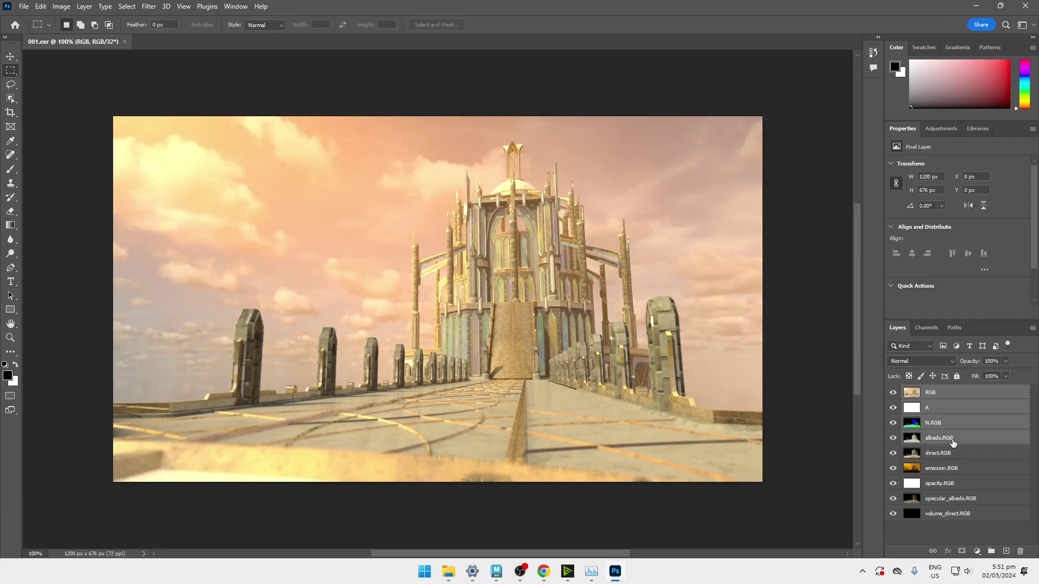
pyautogui.keyDown('shift'); pyautogui.click(950, 455); pyautogui.keyUp('shift')
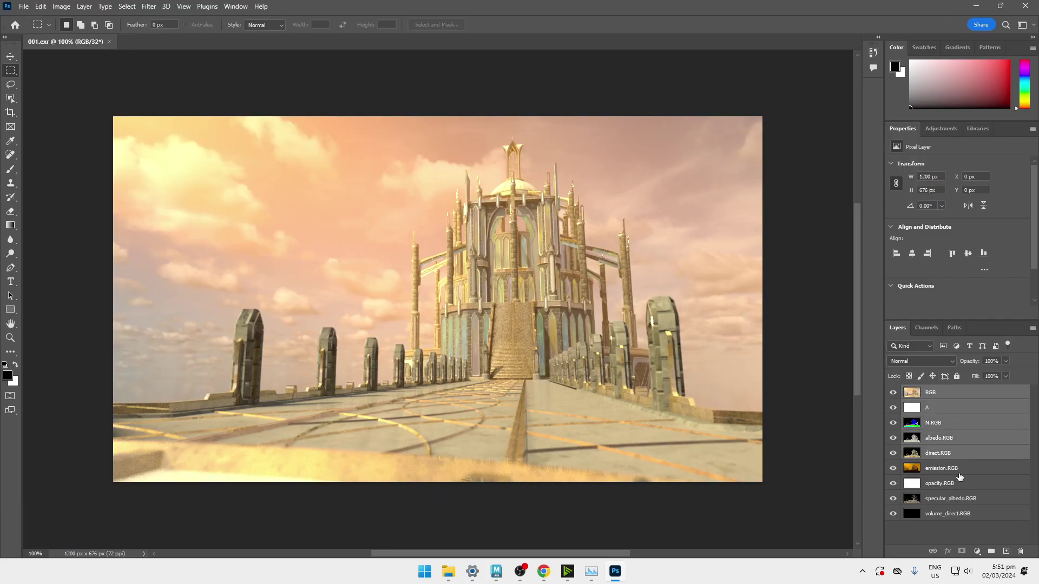
pyautogui.click(951, 412)
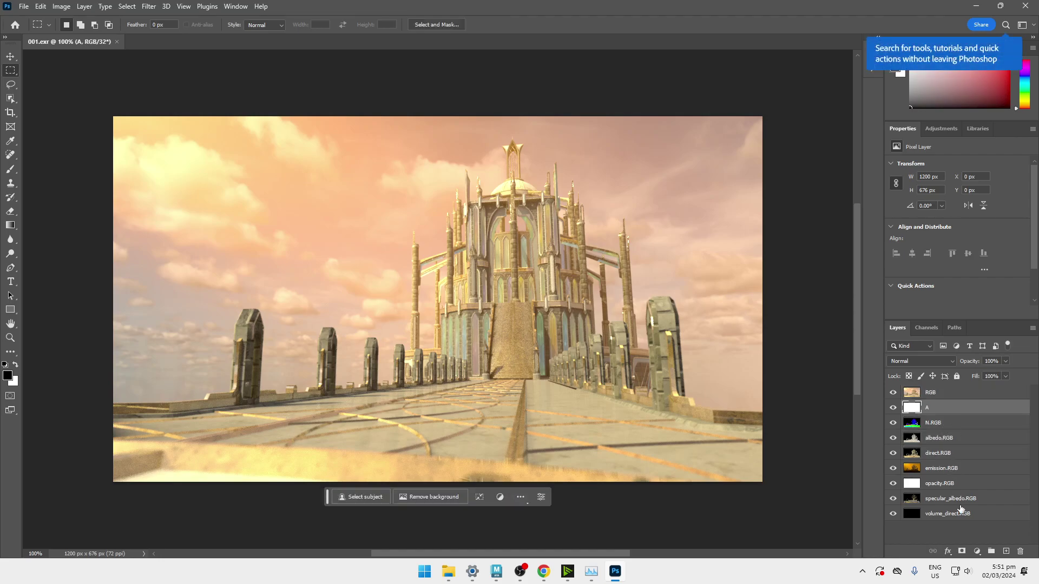
pyautogui.click(940, 398)
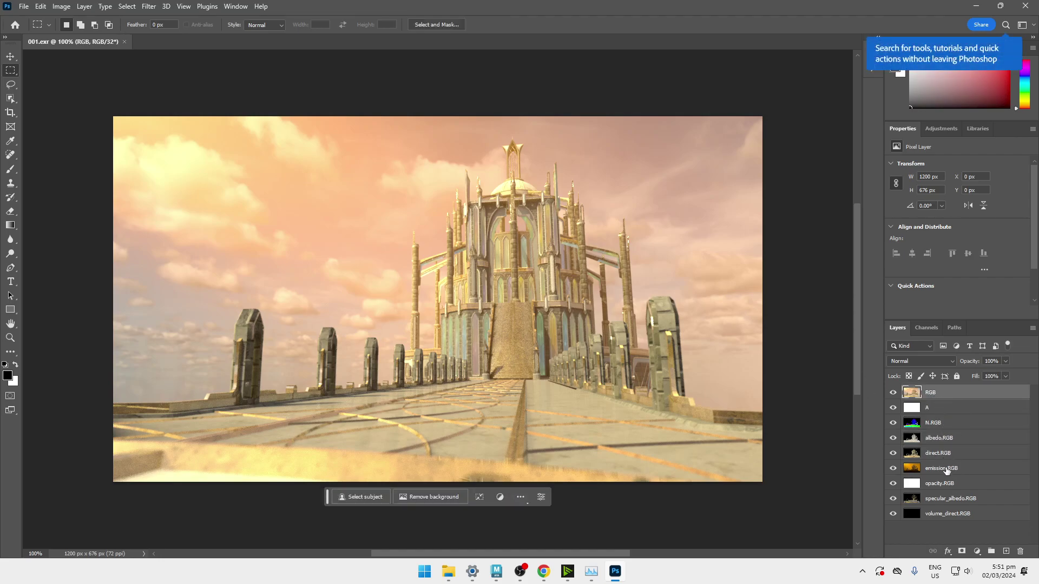
pyautogui.keyDown('shift'); pyautogui.click(951, 503); pyautogui.keyUp('shift')
pyautogui.keyDown('shift'); pyautogui.click(956, 517); pyautogui.keyUp('shift')
pyautogui.hotkey('ctrl', 'g')
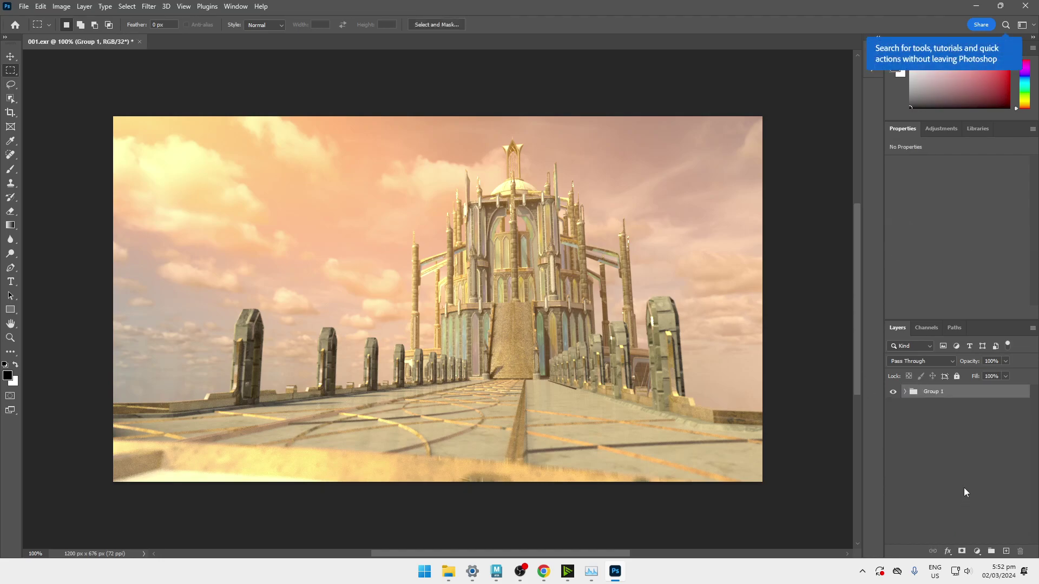
pyautogui.doubleClick(932, 398)
pyautogui.write('Composite')
pyautogui.press('Return')
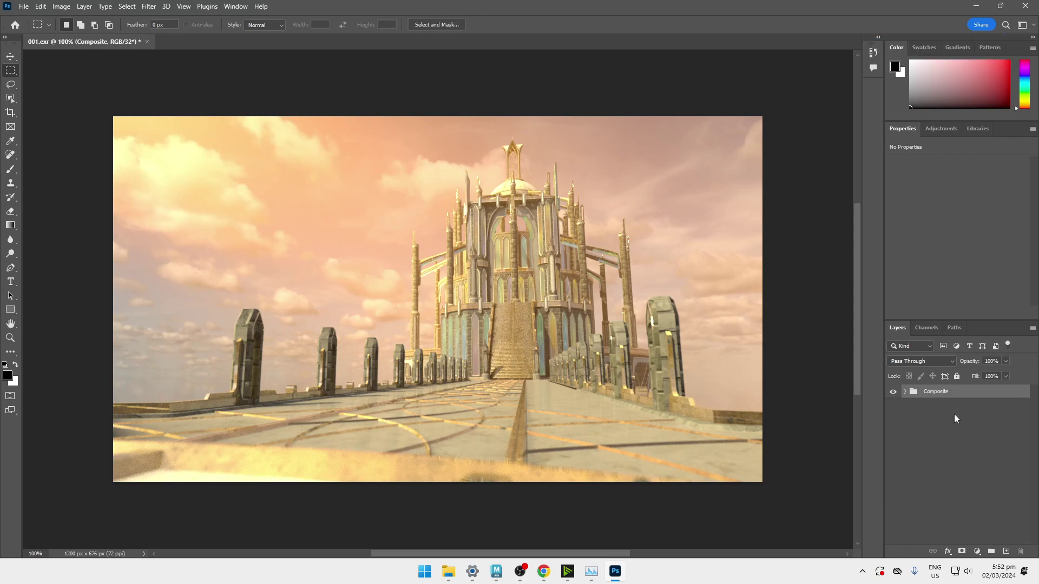
# Duplicate the emission.RGB layer above the Composite group and set the copy's blend mode to Lighten
pyautogui.click(905, 392)
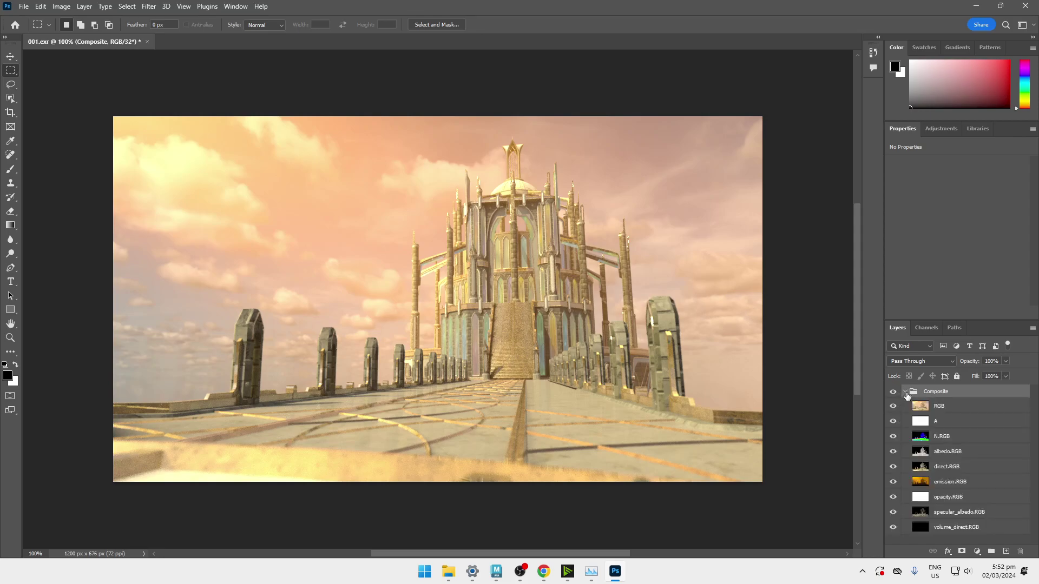
pyautogui.click(954, 483)
pyautogui.moveTo(955, 489); pyautogui.dragTo(934, 390)
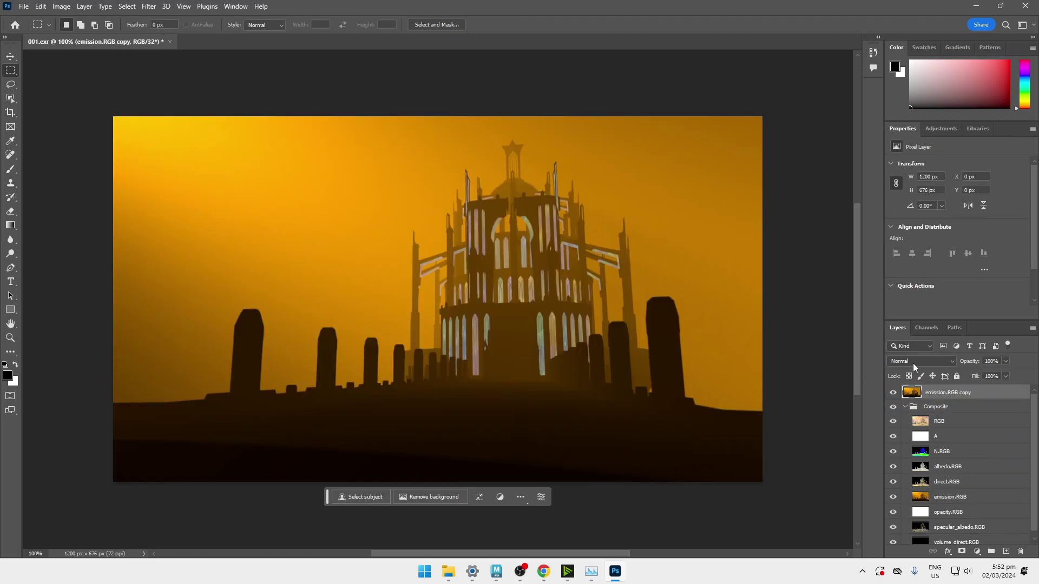
pyautogui.click(932, 361)
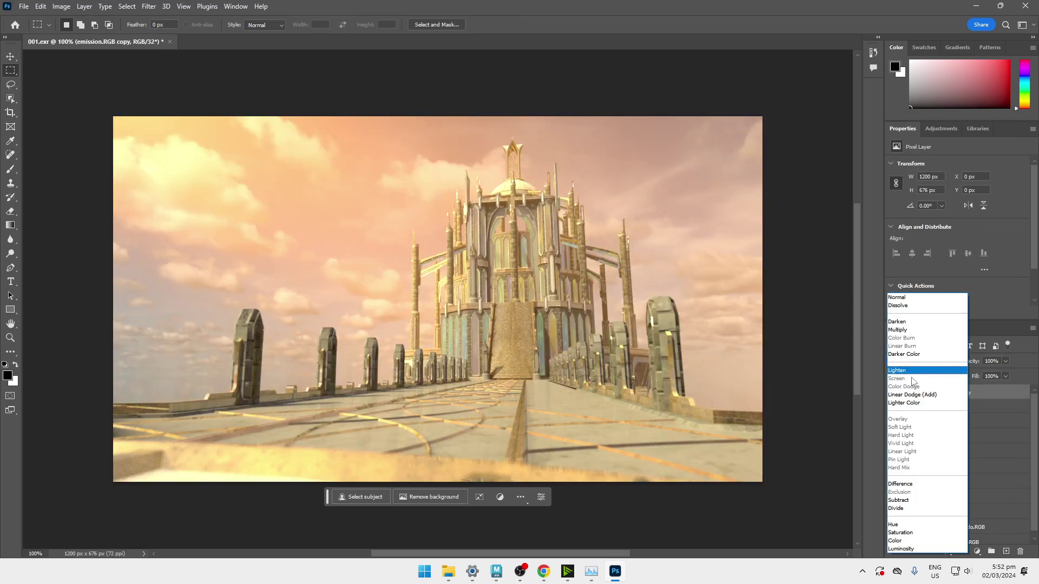
pyautogui.click(902, 373)
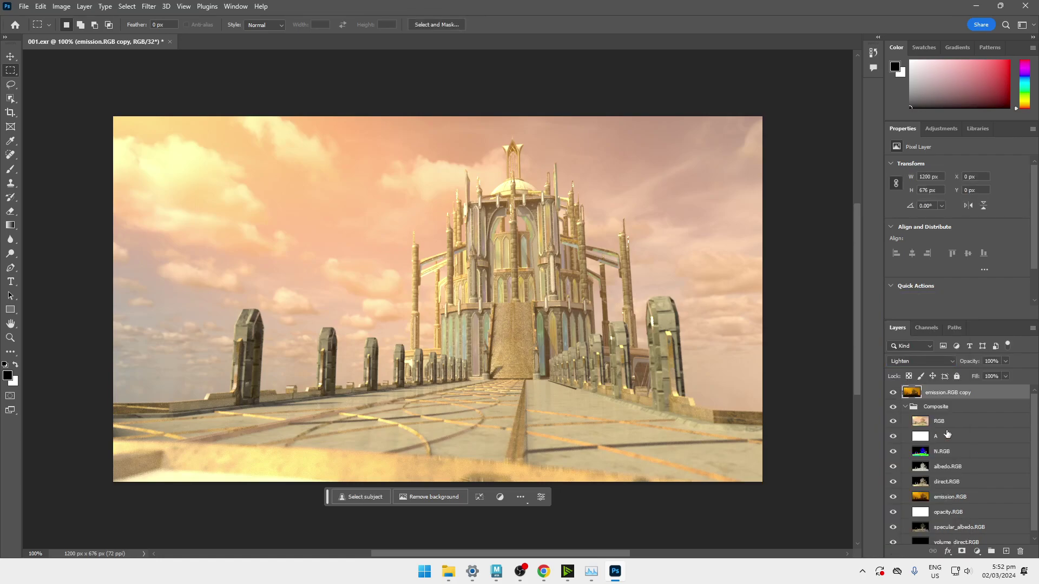
# Add a Hue/Saturation adjustment clipped to the emission copy, with hue -53 and saturation +53
pyautogui.click(977, 551)
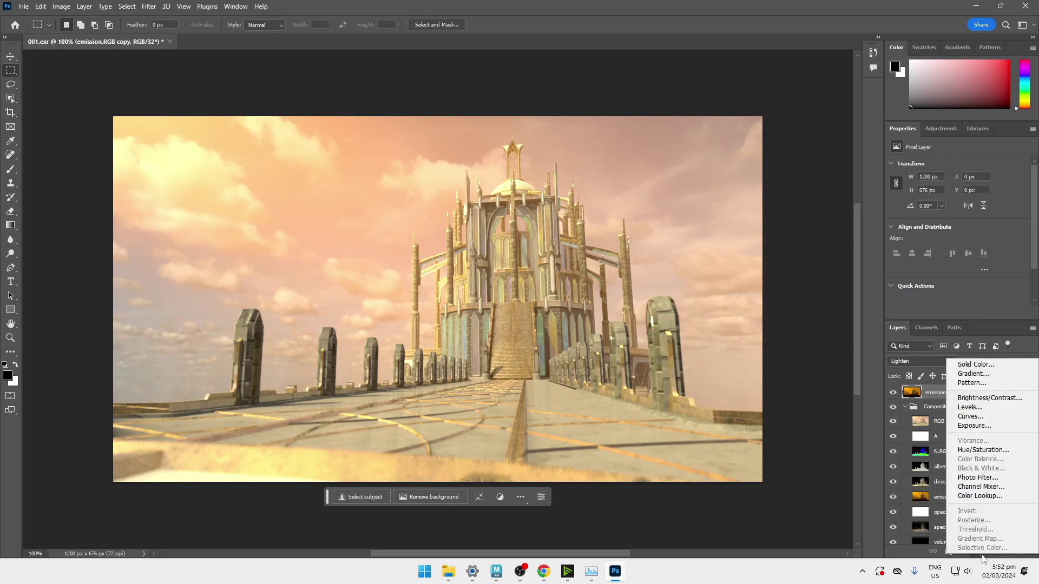
pyautogui.click(982, 451)
pyautogui.hotkey('ctrl', 'alt', 'g')
pyautogui.moveTo(957, 206); pyautogui.dragTo(1005, 236)
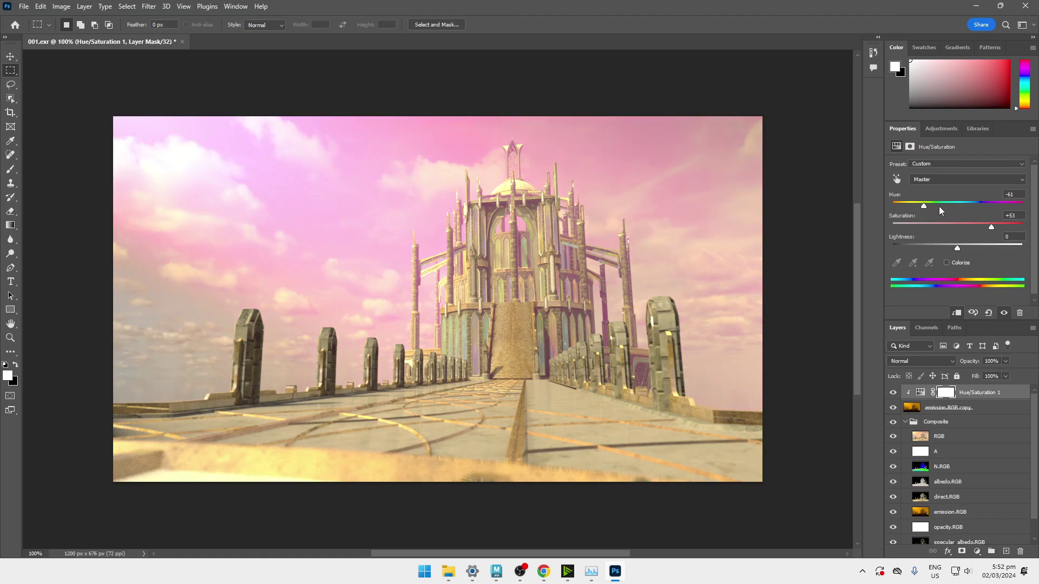
pyautogui.moveTo(924, 207); pyautogui.dragTo(927, 209)
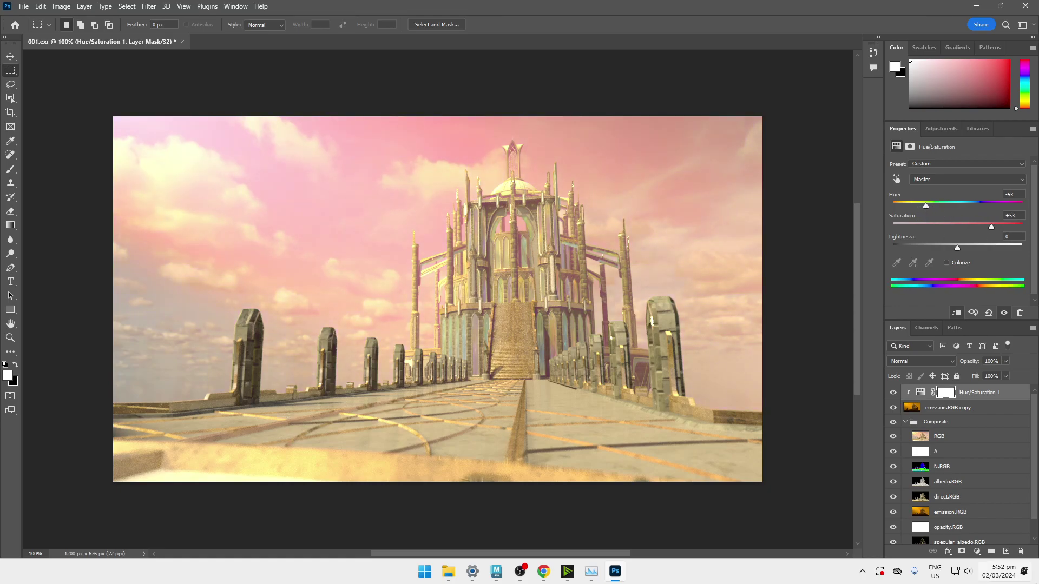
# Duplicate the specular_albedo.RGB layer to the top of the layer stack, set it to Lighten, and compare the image with and without it
pyautogui.scroll(-1, 1010, 511)
pyautogui.click(982, 492)
pyautogui.click(949, 522)
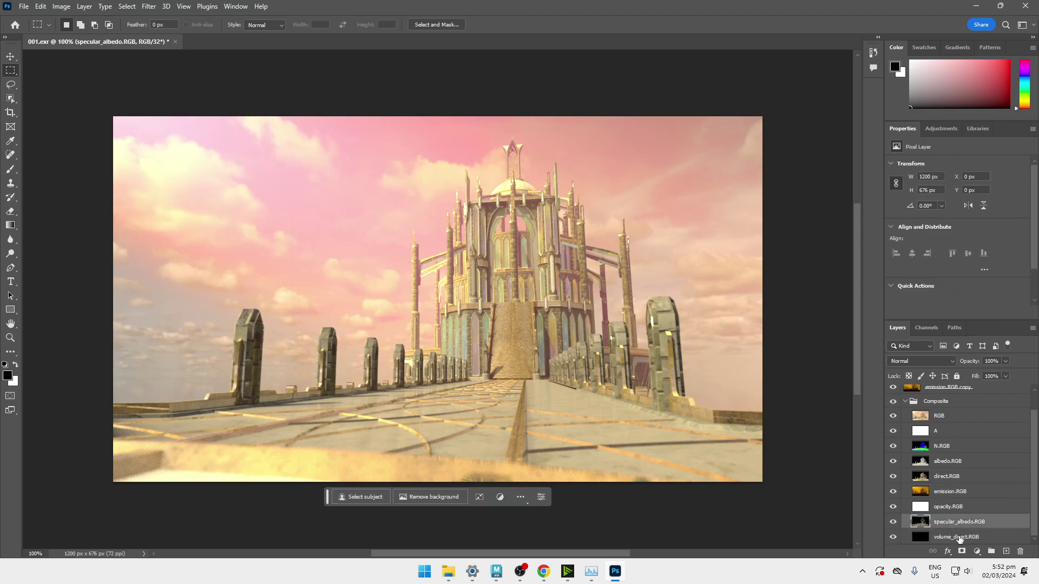
pyautogui.moveTo(958, 534); pyautogui.dragTo(934, 391)
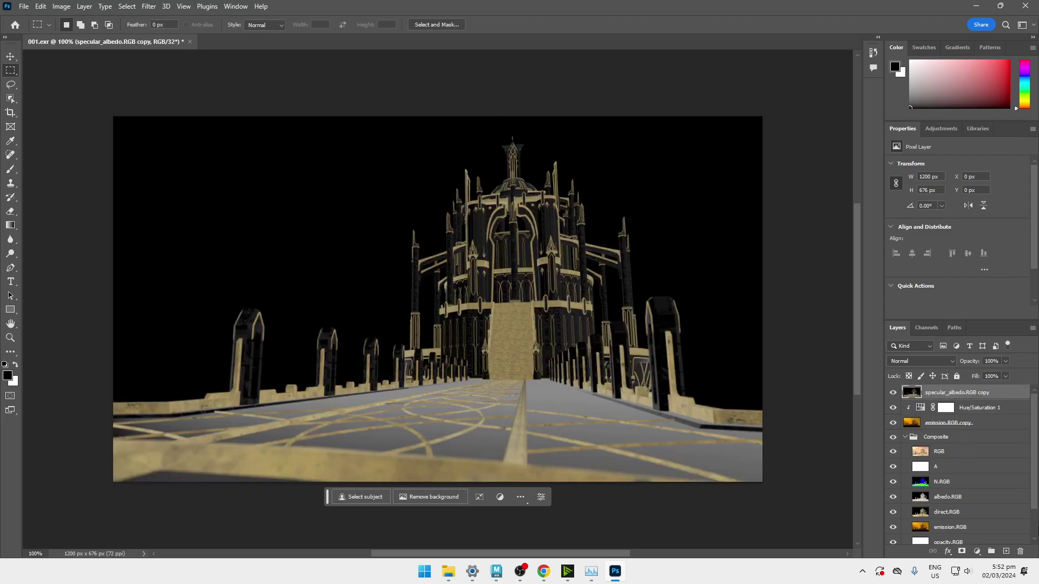
pyautogui.click(921, 361)
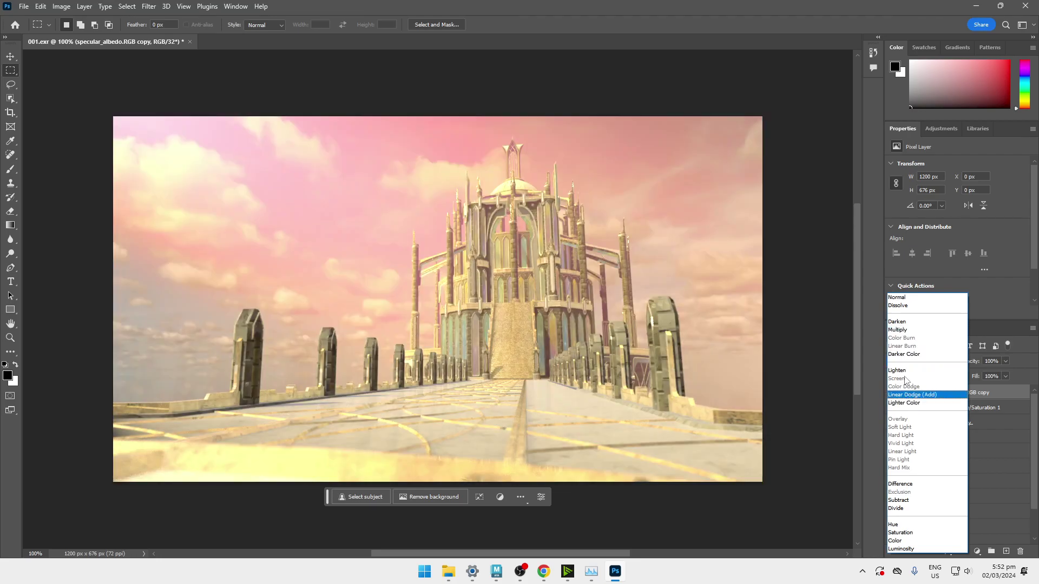
pyautogui.click(913, 368)
pyautogui.click(893, 394)
pyautogui.click(894, 397)
pyautogui.click(894, 393)
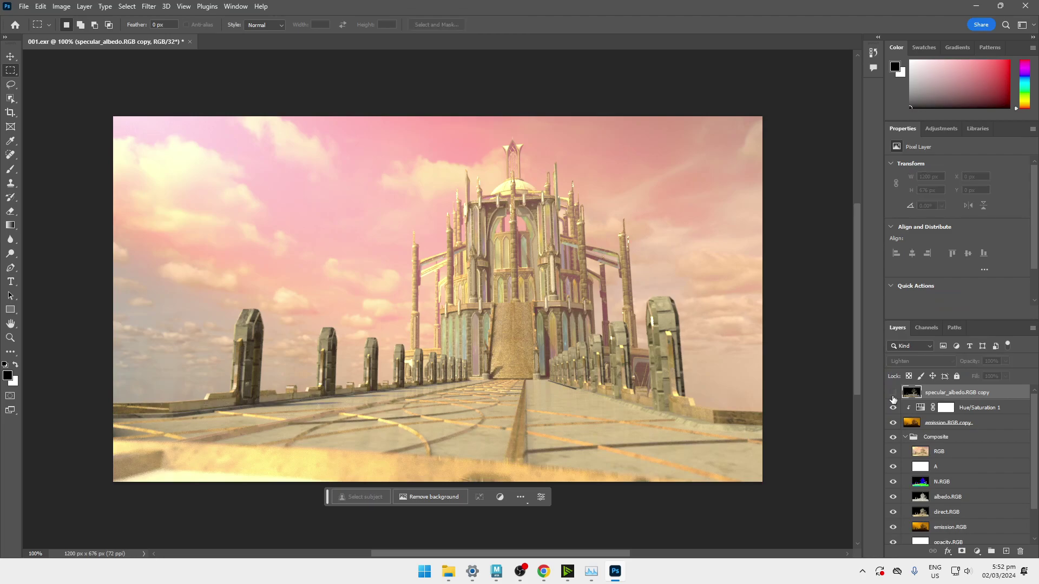
pyautogui.click(894, 395)
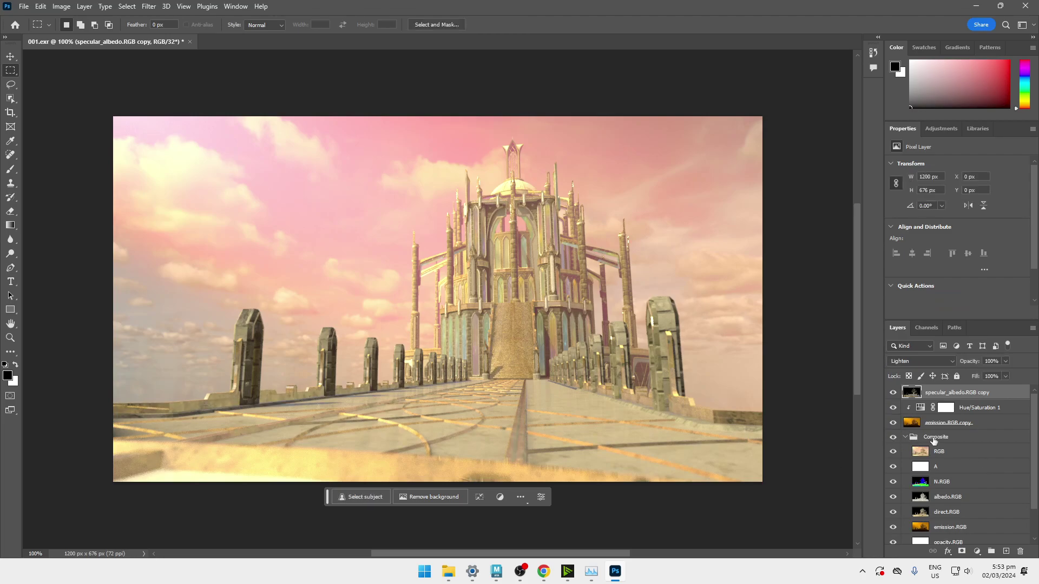
# Clip a Hue/Saturation adjustment to the specular albedo copy, with saturation +74 and lightness -34, and compare its effect
pyautogui.click(977, 552)
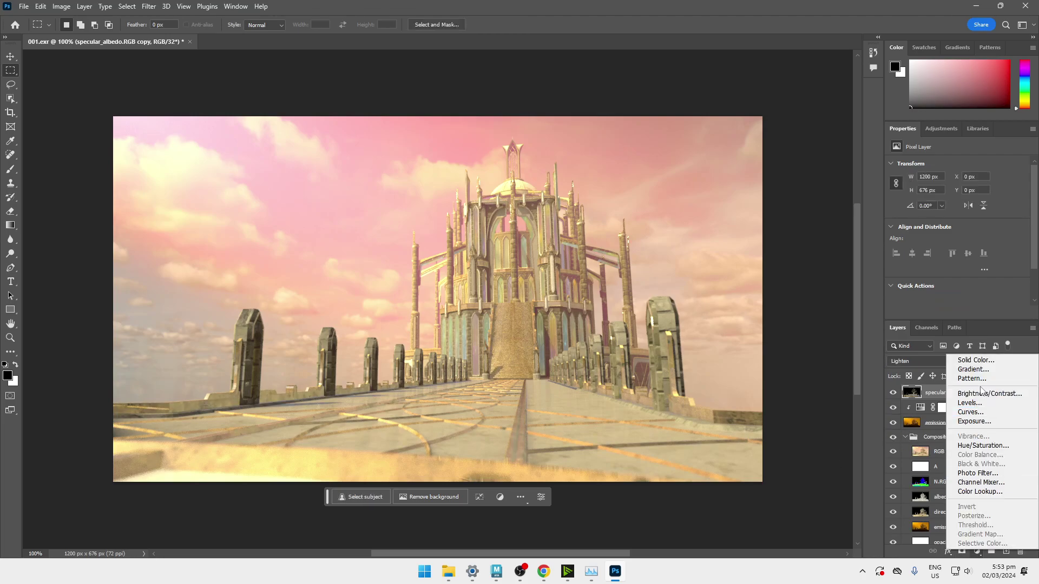
pyautogui.click(984, 446)
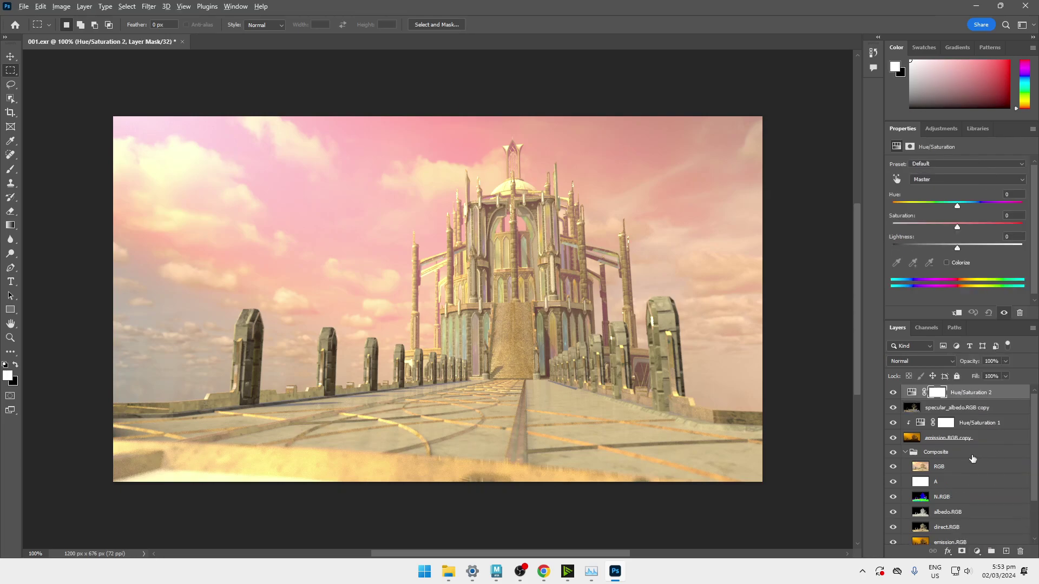
pyautogui.moveTo(965, 228); pyautogui.dragTo(942, 249)
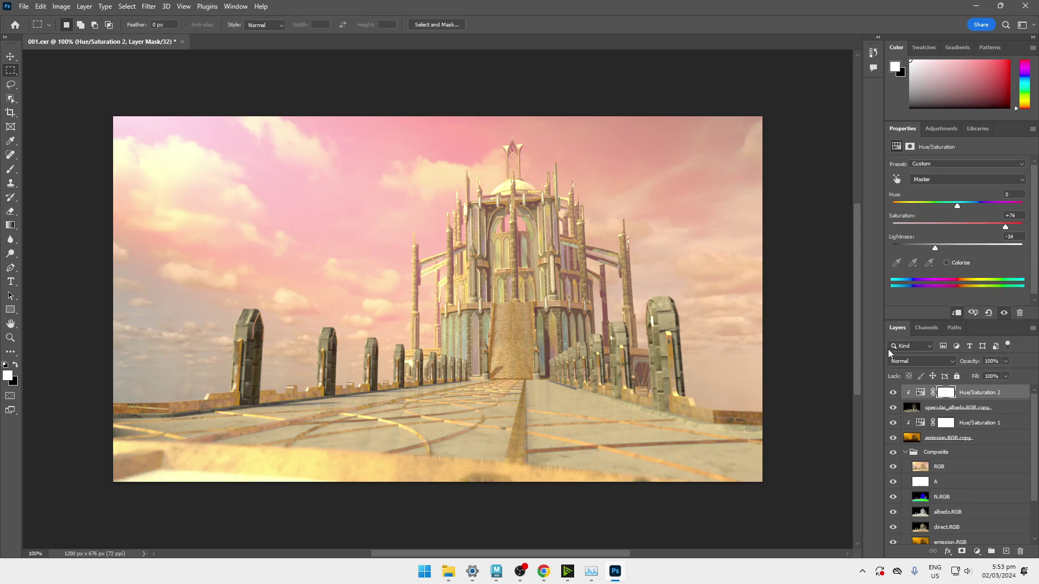
pyautogui.click(893, 407)
pyautogui.click(893, 407)
# Switch to Maya and stop the interactive render in the Arnold RenderView
pyautogui.hotkey('alt', 'Tab')
pyautogui.hotkey('alt', 'Tab')
pyautogui.hotkey('alt', 'Tab')
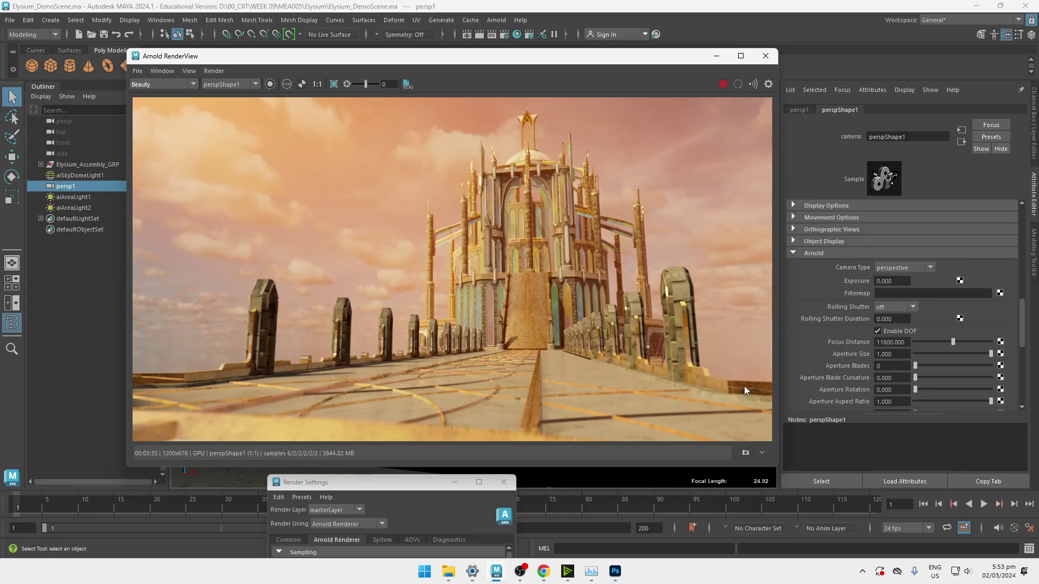
pyautogui.hotkey('alt', 'Tab')
pyautogui.scroll(-2, 945, 487)
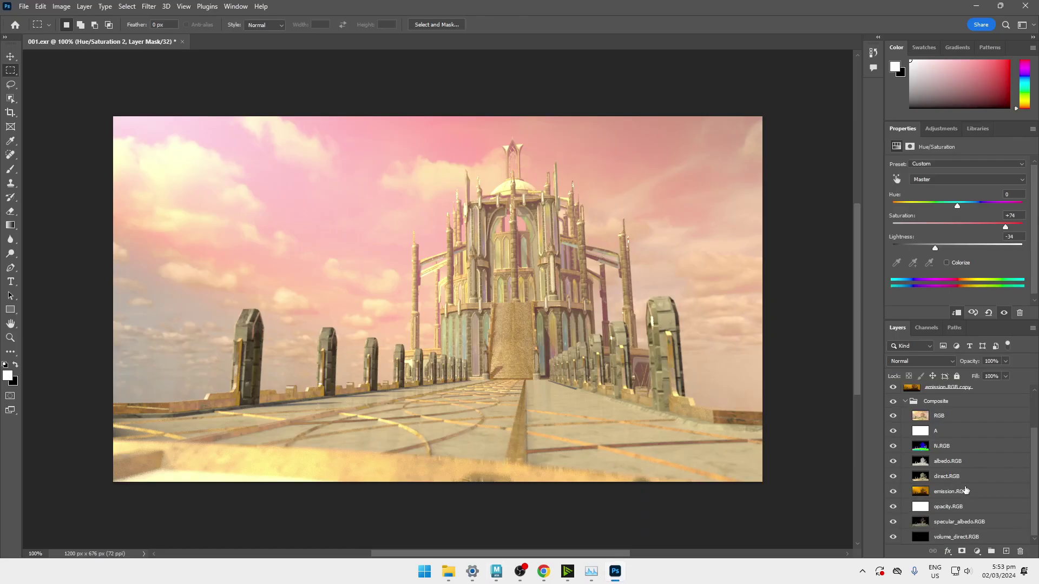
pyautogui.click(936, 509)
pyautogui.hotkey('alt', 'Tab')
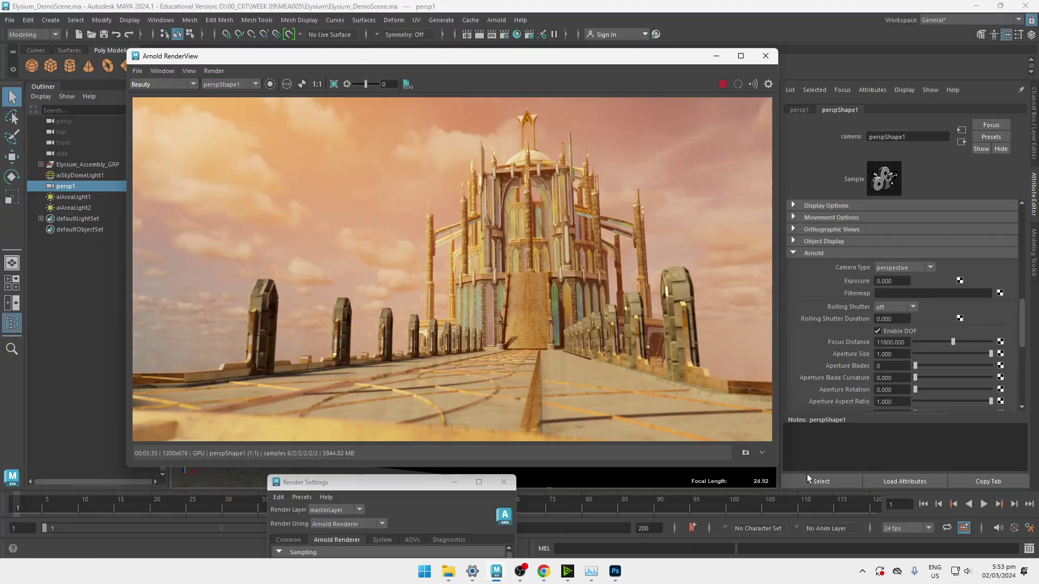
pyautogui.click(724, 84)
# Bring the Render Settings into view and add Z to the active AOVs
pyautogui.click(448, 486)
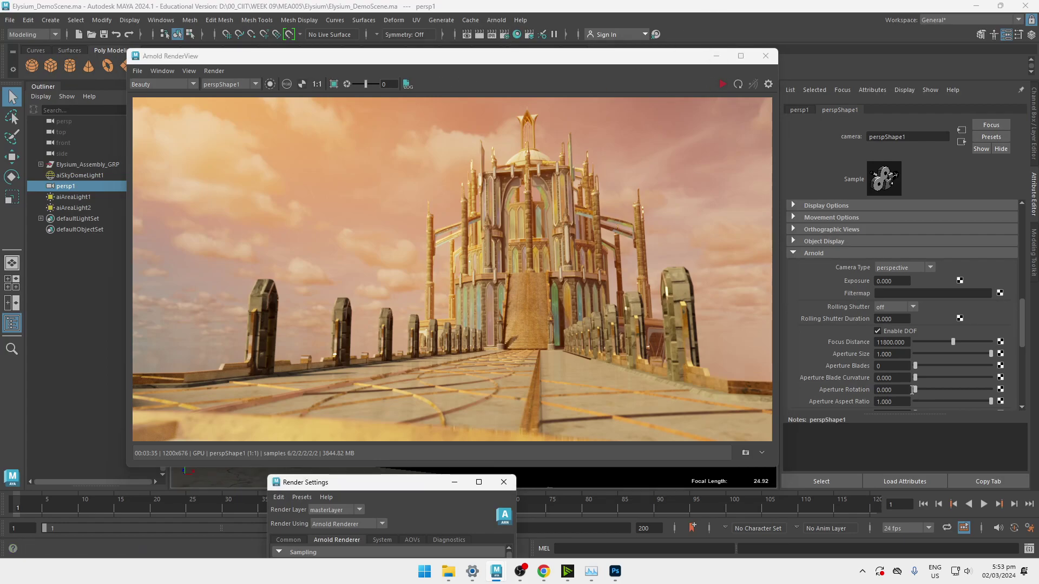
pyautogui.moveTo(416, 490); pyautogui.dragTo(898, 80)
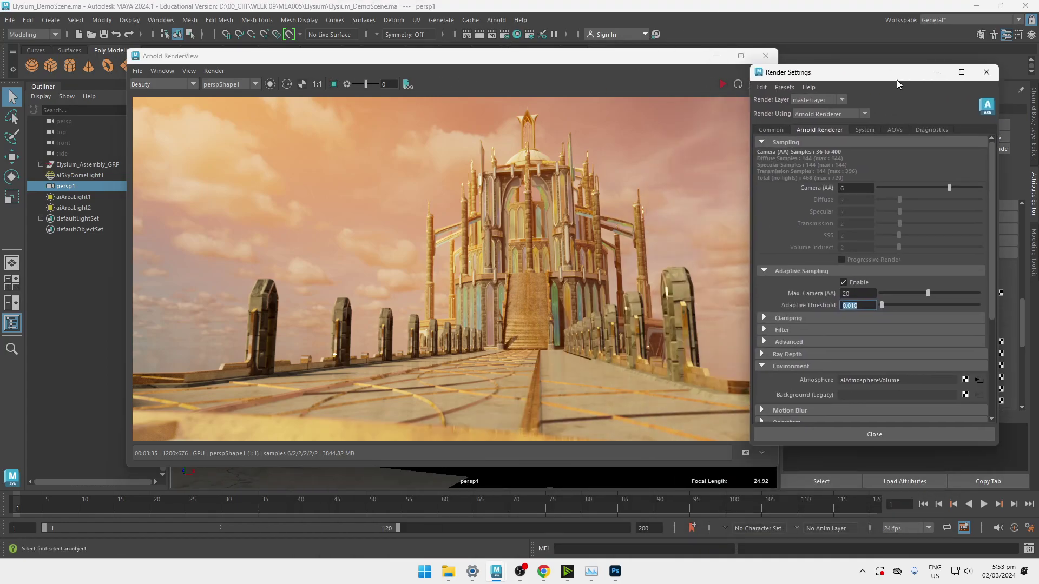
pyautogui.click(899, 129)
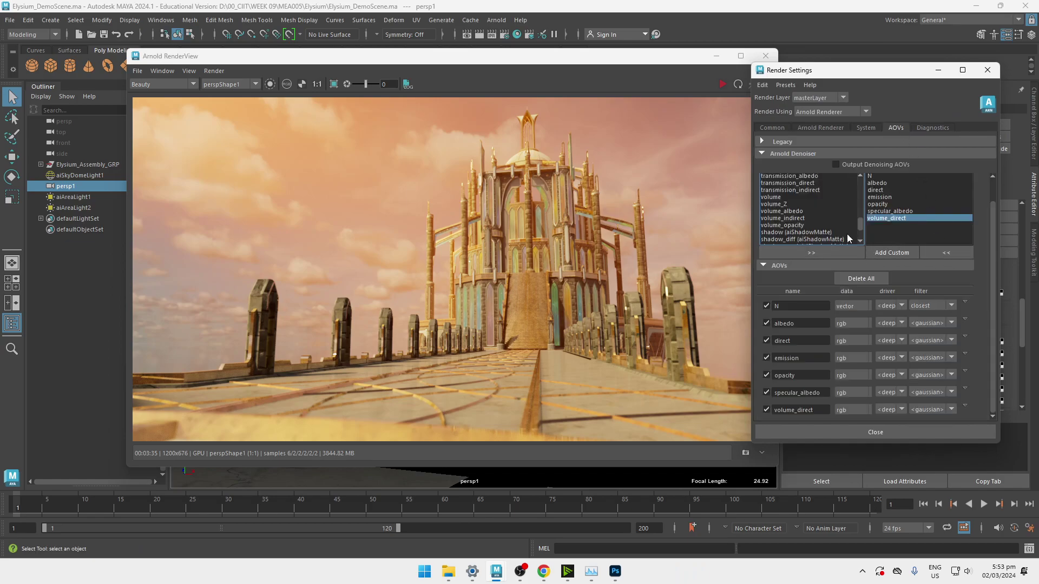
pyautogui.scroll(-2, 812, 211)
pyautogui.scroll(5, 787, 212)
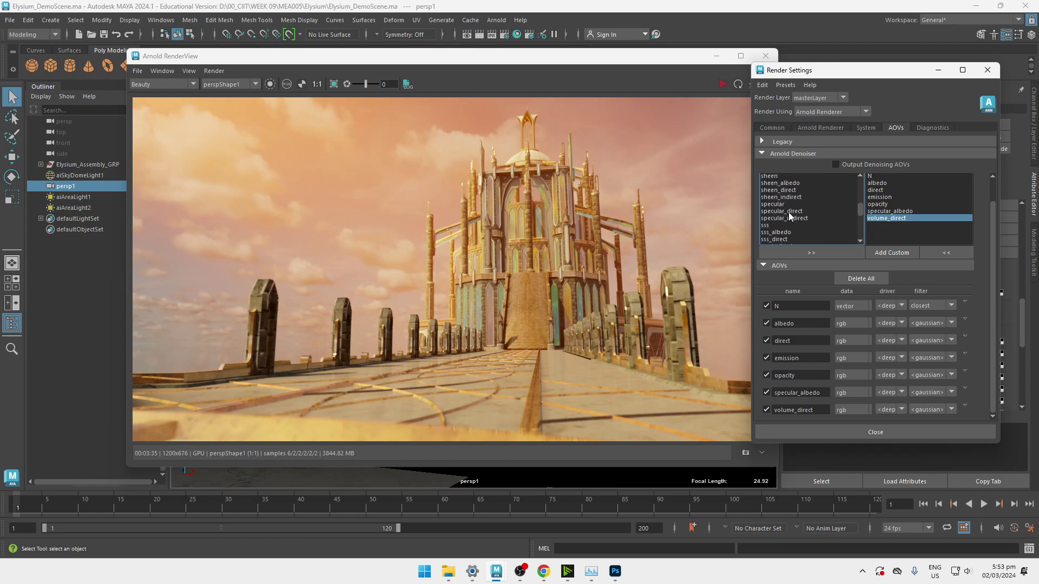
pyautogui.click(770, 234)
pyautogui.click(840, 275)
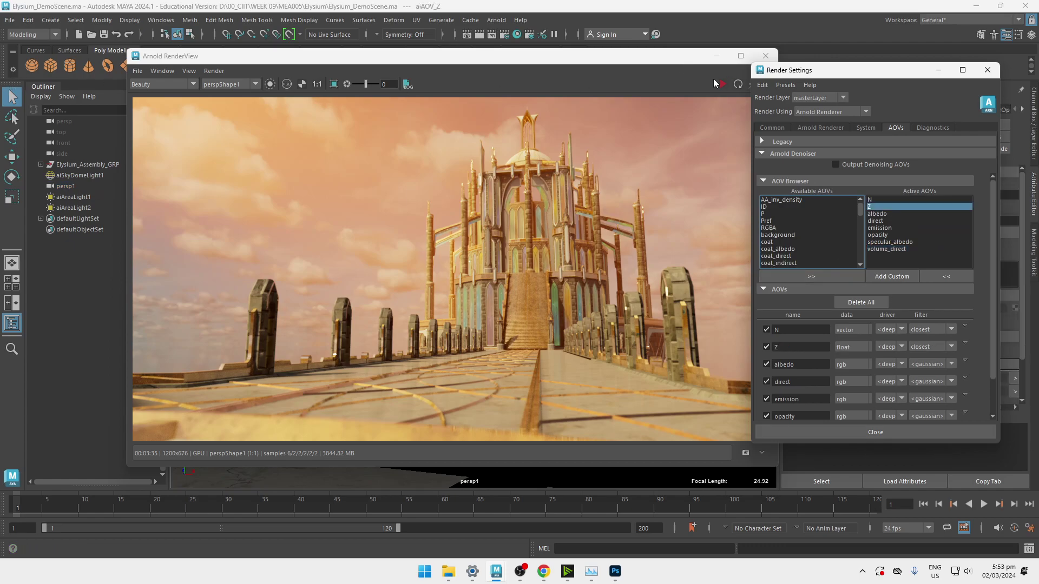
# Restart the Arnold render and display its Z pass with the view exposure set to -15
pyautogui.click(719, 83)
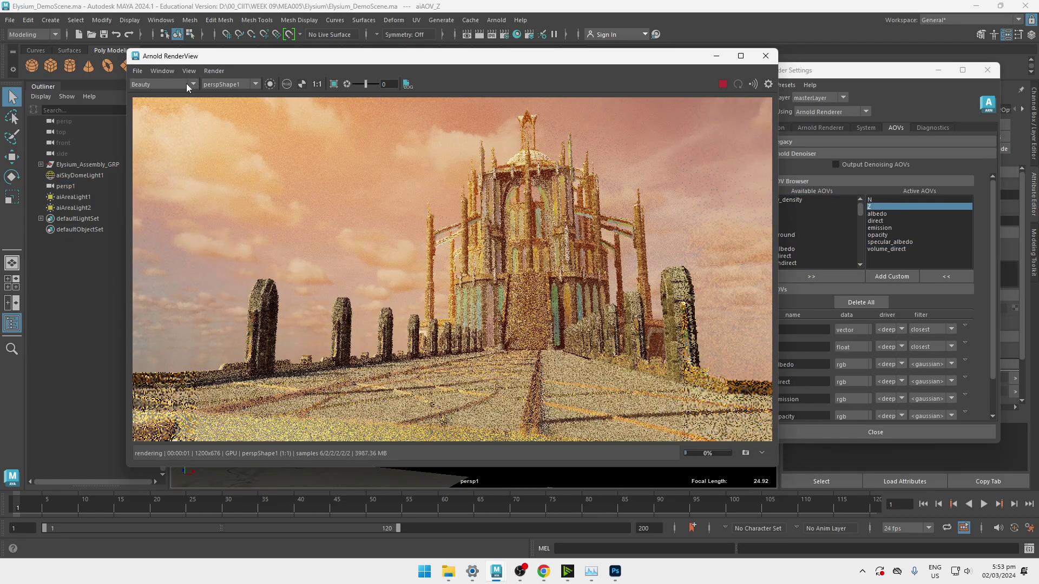
pyautogui.click(186, 84)
pyautogui.click(162, 110)
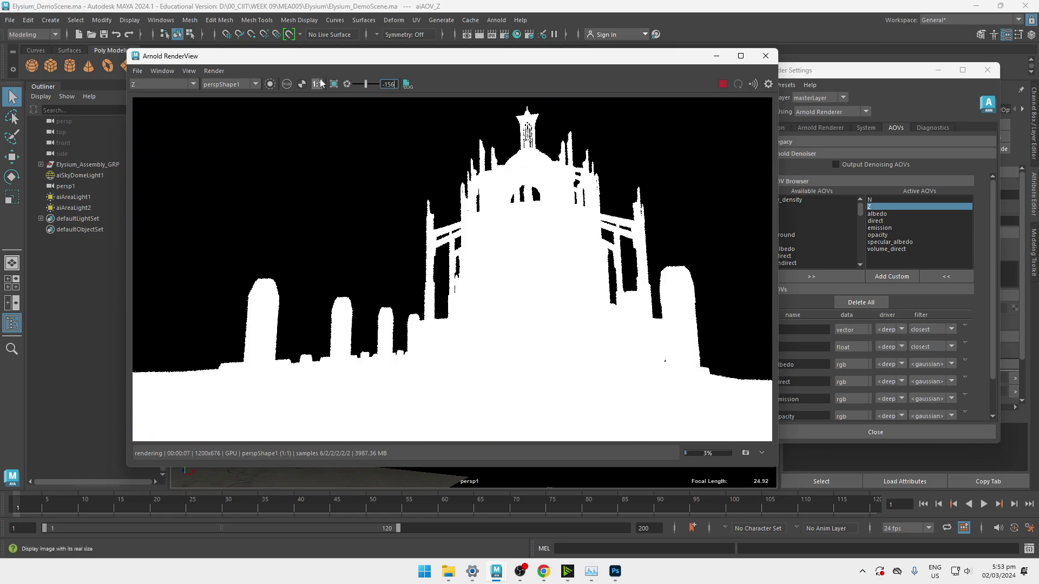
pyautogui.press('BackSpace')
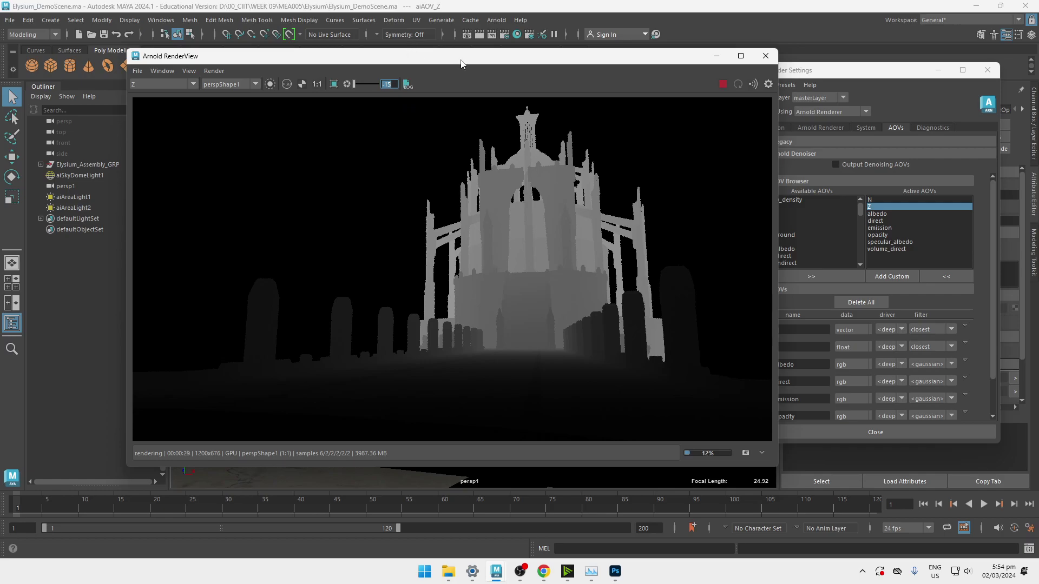
pyautogui.press('Return')
# Switch the Arnold RenderView back to the Beauty pass and reset its view exposure to 0
pyautogui.click(171, 83)
pyautogui.click(172, 83)
pyautogui.click(172, 83)
pyautogui.click(161, 92)
pyautogui.click(137, 71)
pyautogui.click(137, 71)
pyautogui.click(157, 85)
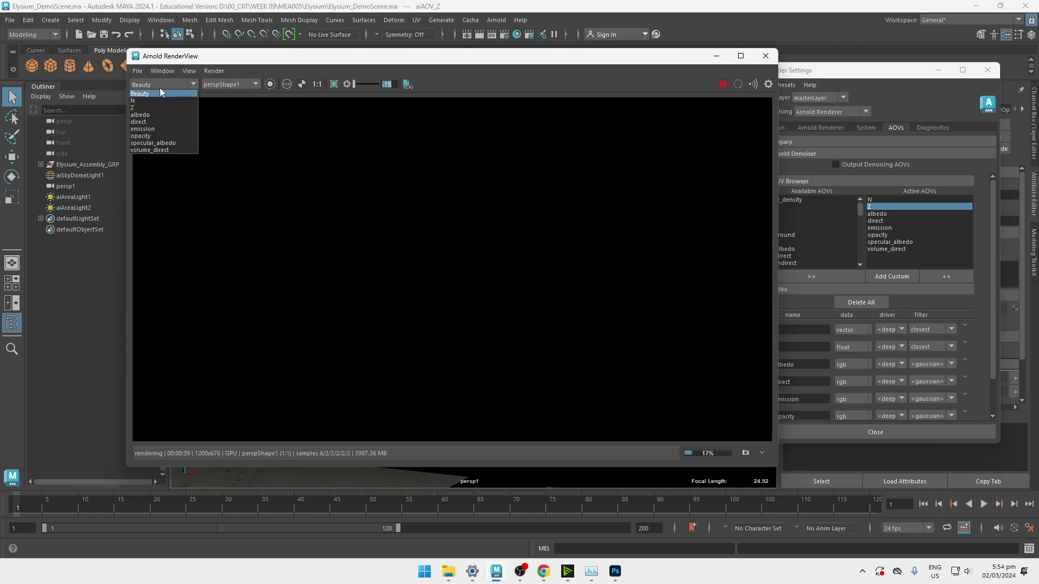
pyautogui.click(161, 93)
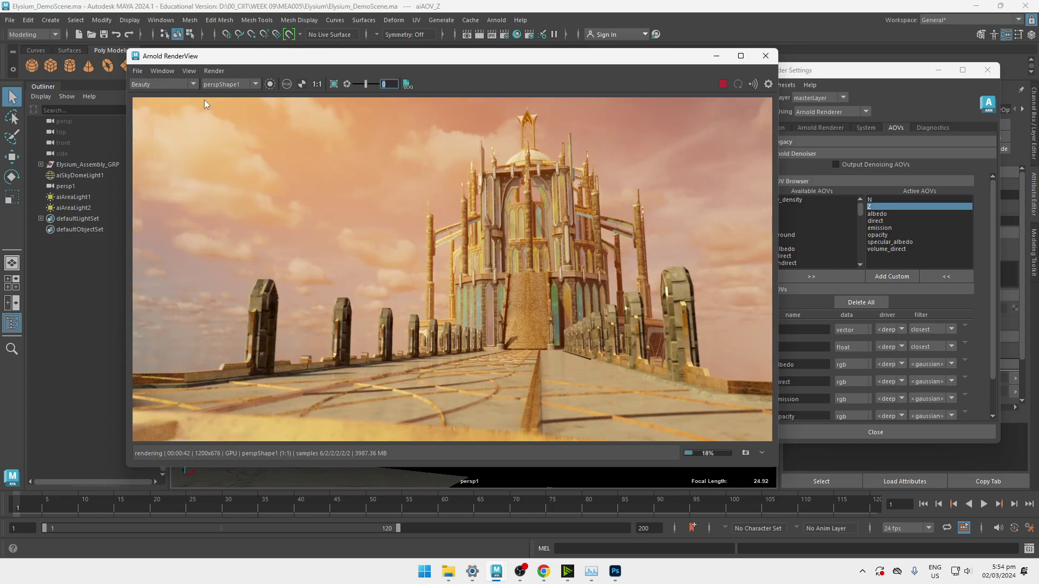
pyautogui.click(137, 71)
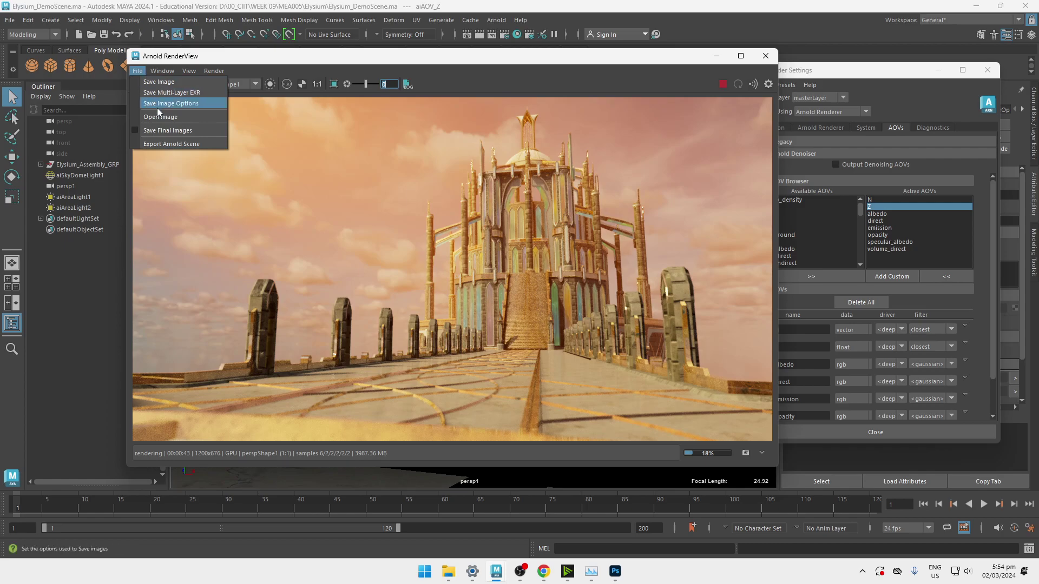
pyautogui.click(161, 81)
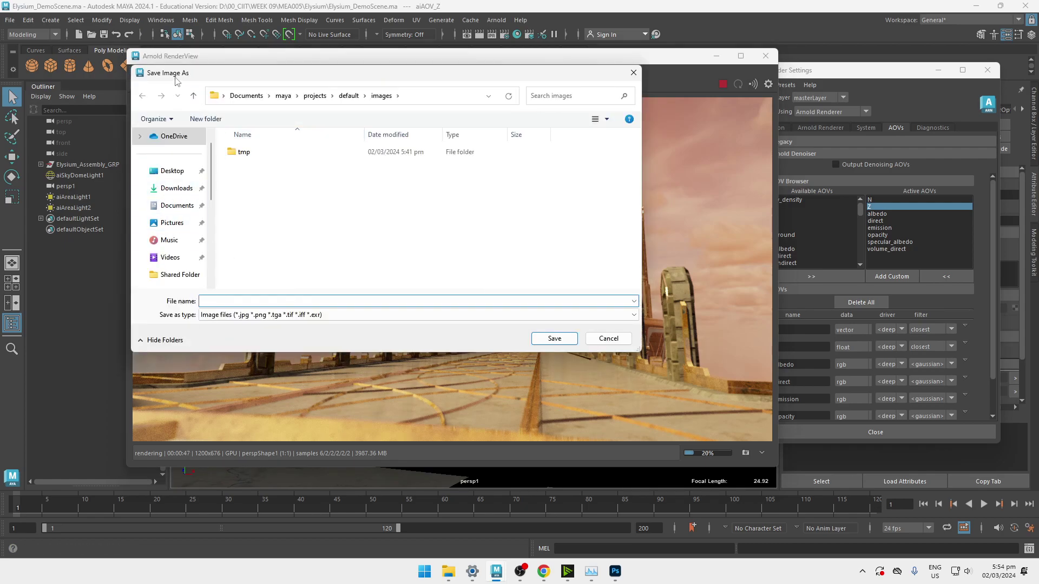
pyautogui.press('Escape')
# Save the render as a multi-layer EXR named 001 on the Desktop, replacing the existing file
pyautogui.click(143, 72)
pyautogui.click(161, 82)
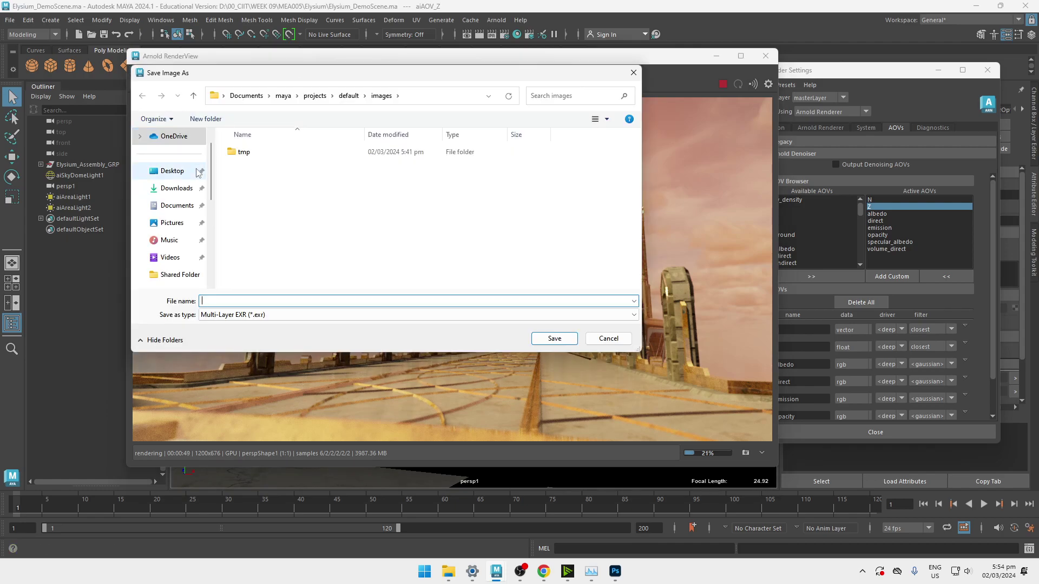
pyautogui.click(170, 172)
pyautogui.click(262, 300)
pyautogui.write('001')
pyautogui.press('Return')
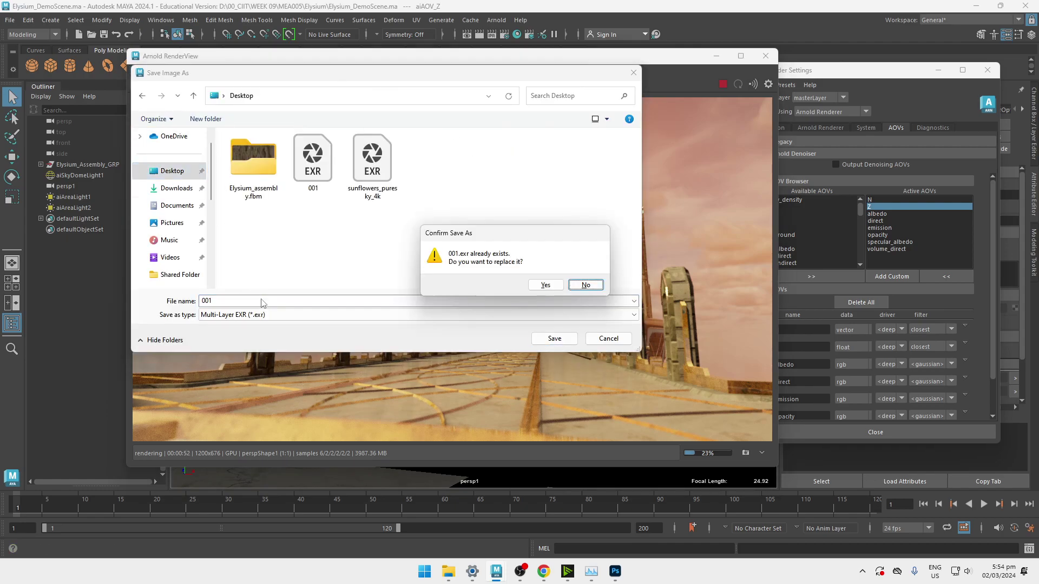
pyautogui.click(558, 291)
# Switch to Photoshop and close the old 001.exr without saving its changes
pyautogui.click(616, 566)
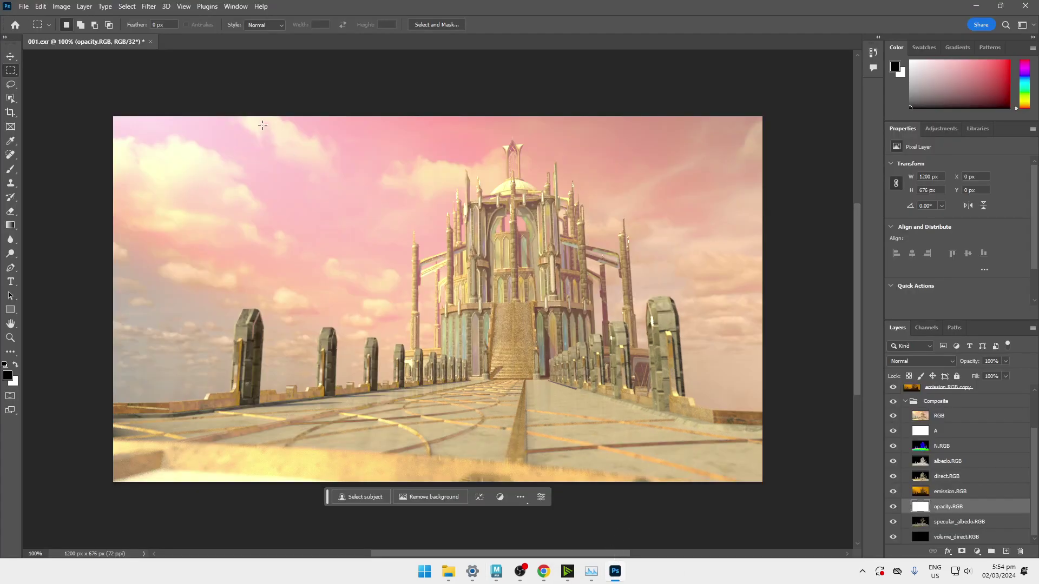
pyautogui.click(150, 42)
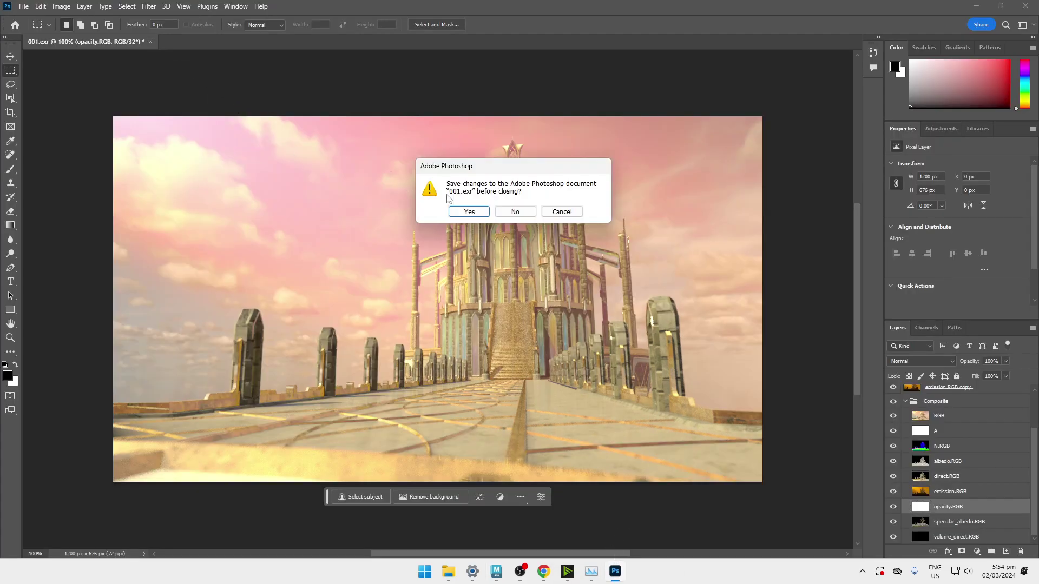
pyautogui.click(515, 212)
# Open the newly saved 001.exr from the desktop, keeping the current Exr-IO import options
pyautogui.press('super+d')
pyautogui.doubleClick(555, 125)
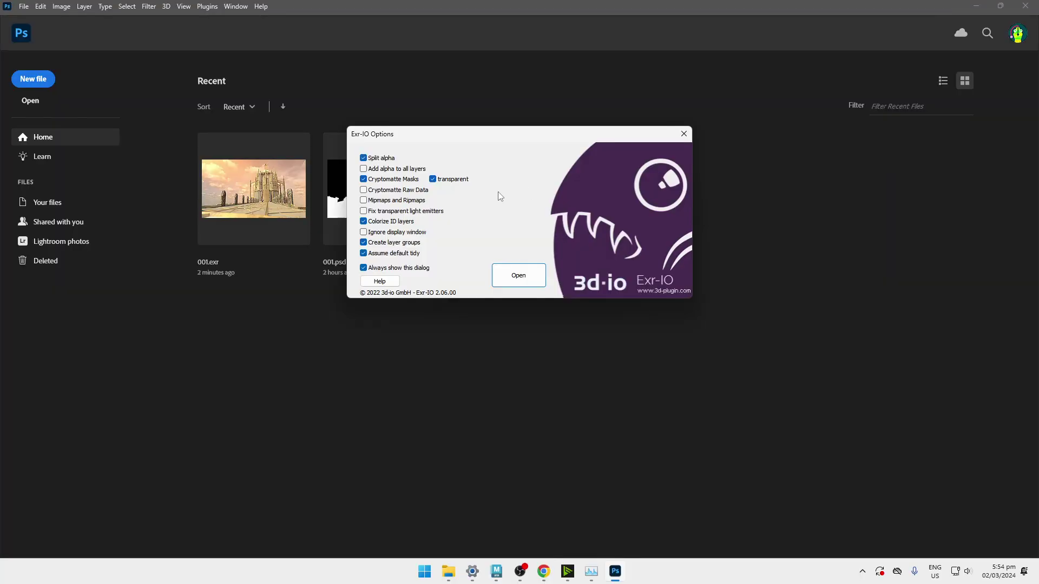
pyautogui.click(525, 274)
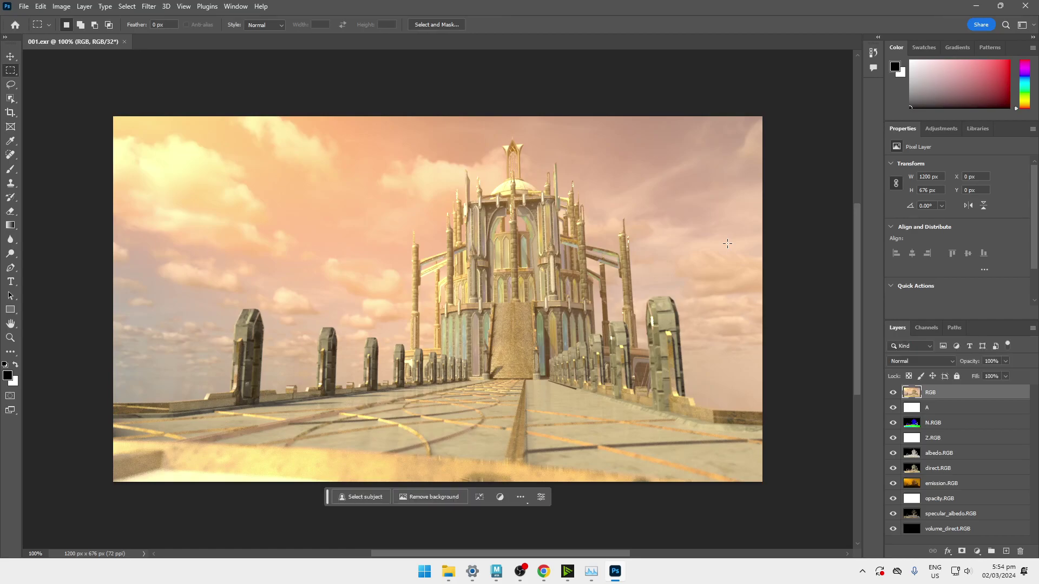
# Show only the Z.RGB layer and try a strongly negative Exposure adjustment on it
pyautogui.click(975, 438)
pyautogui.keyDown('alt'); pyautogui.click(893, 438); pyautogui.keyUp('alt')
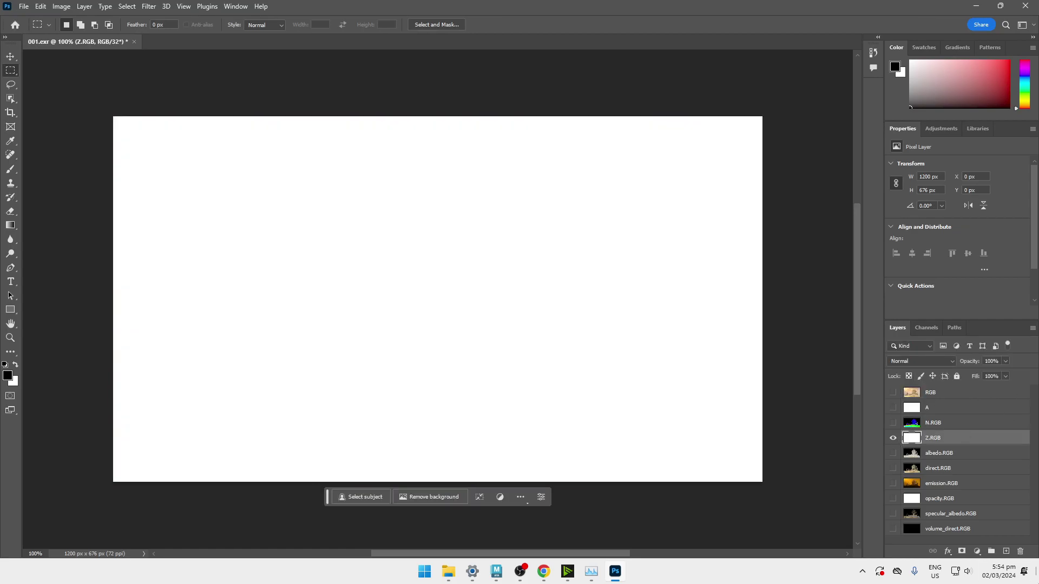
pyautogui.click(64, 6)
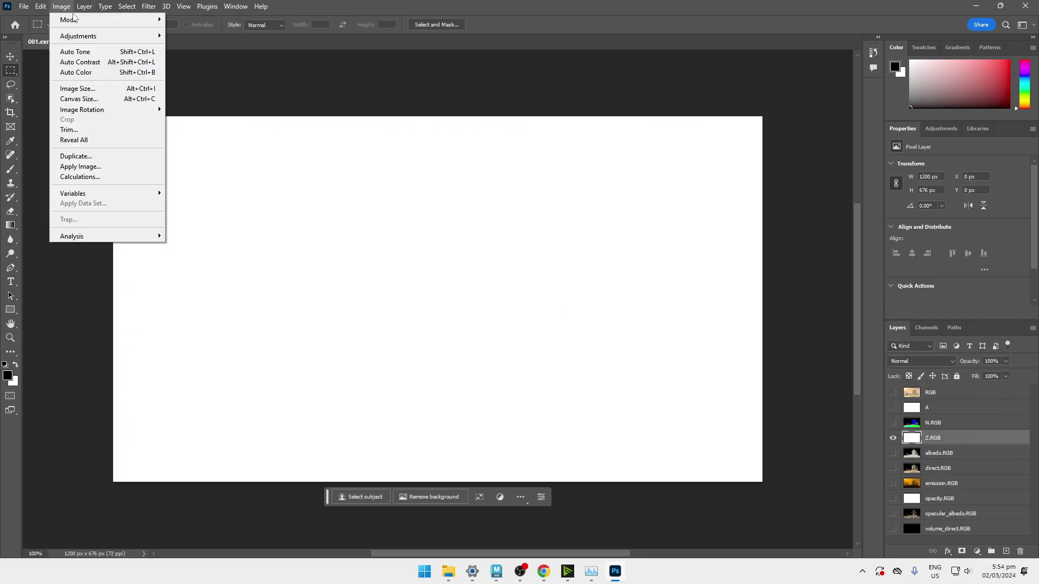
pyautogui.moveTo(80, 35)
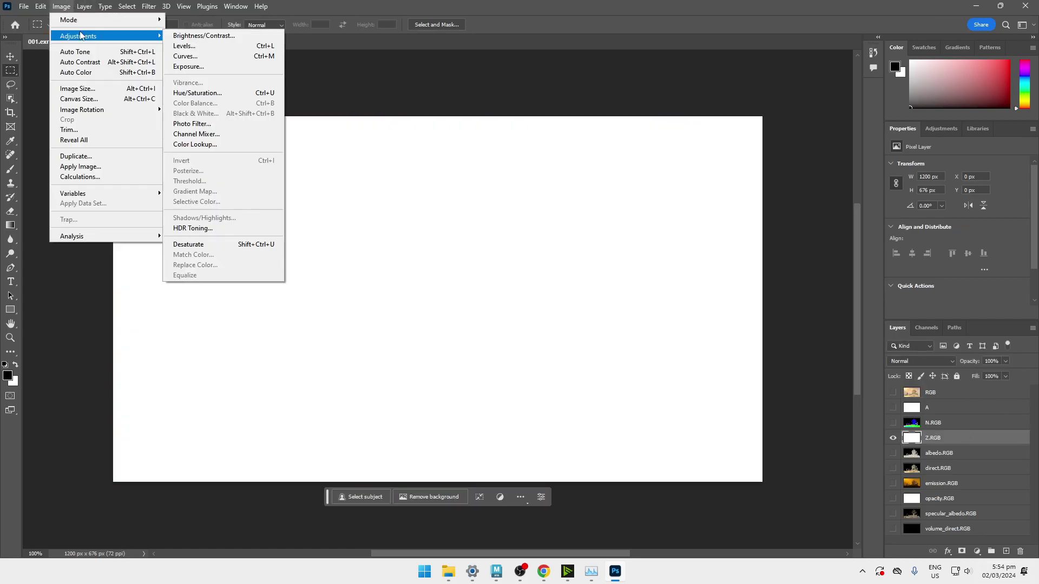
pyautogui.click(236, 66)
pyautogui.moveTo(495, 188); pyautogui.dragTo(429, 191)
pyautogui.click(578, 175)
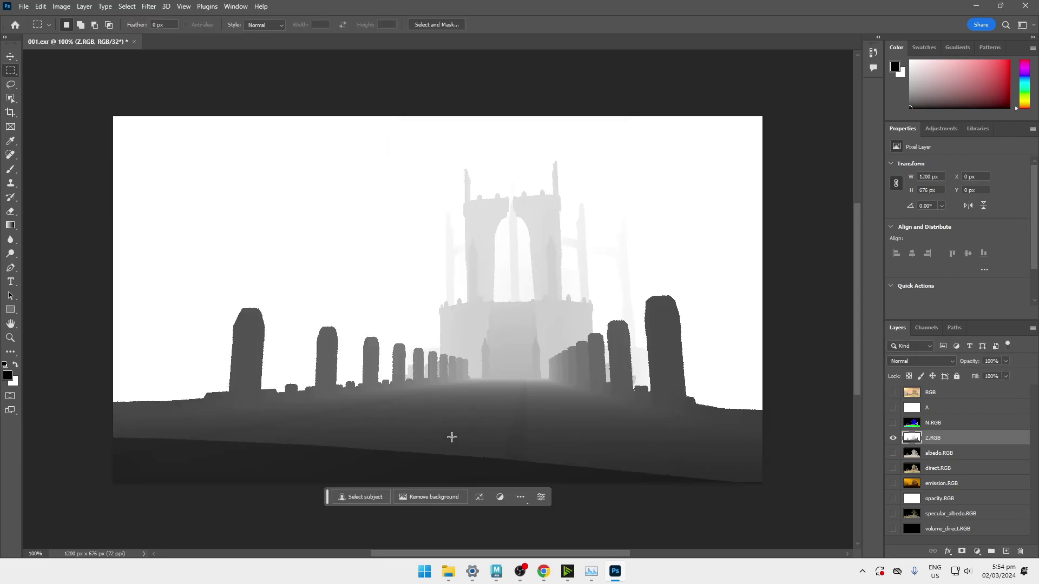
pyautogui.click(61, 6)
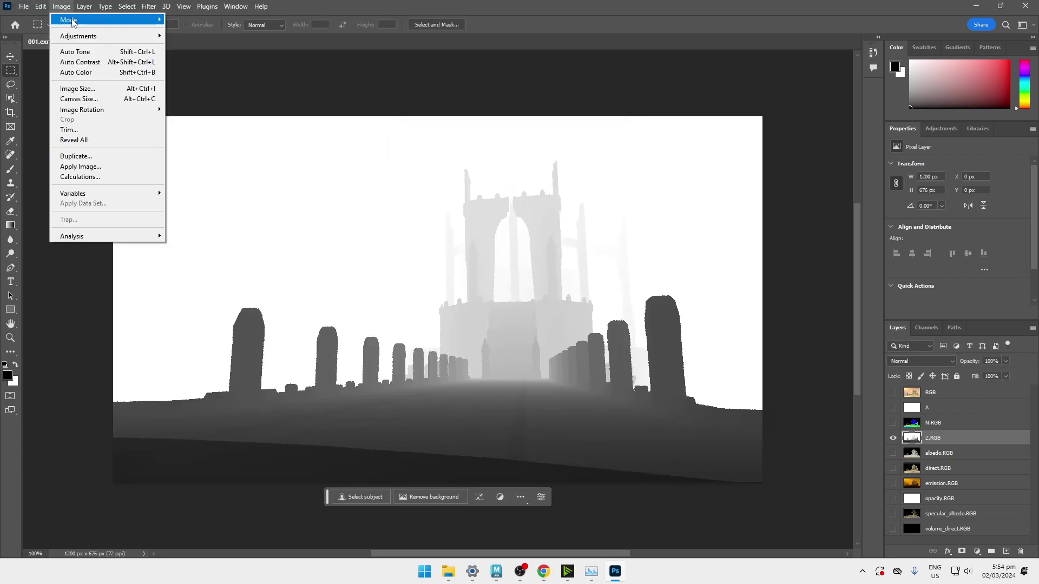
pyautogui.moveTo(74, 20)
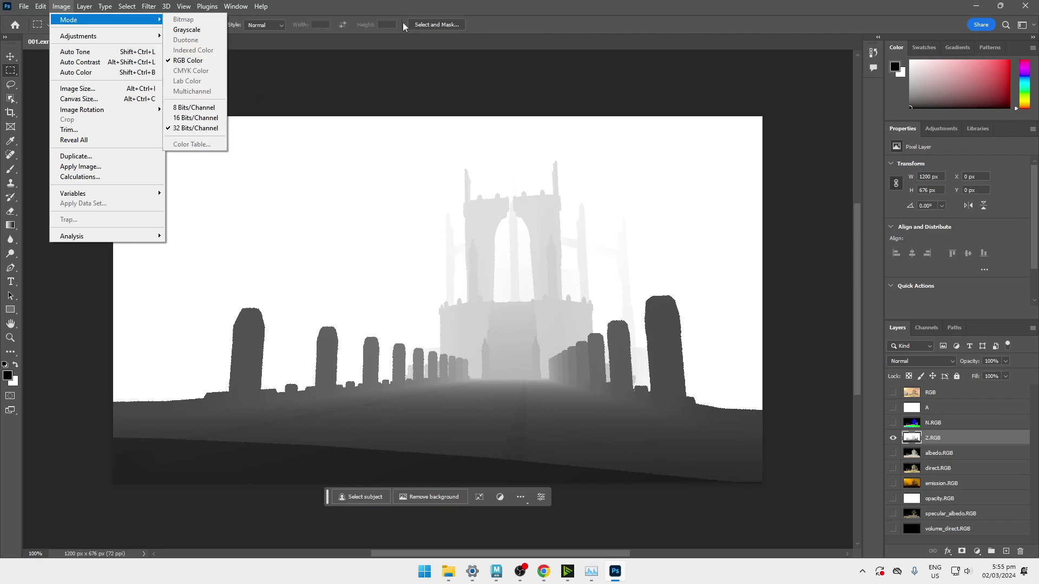
pyautogui.click(413, 4)
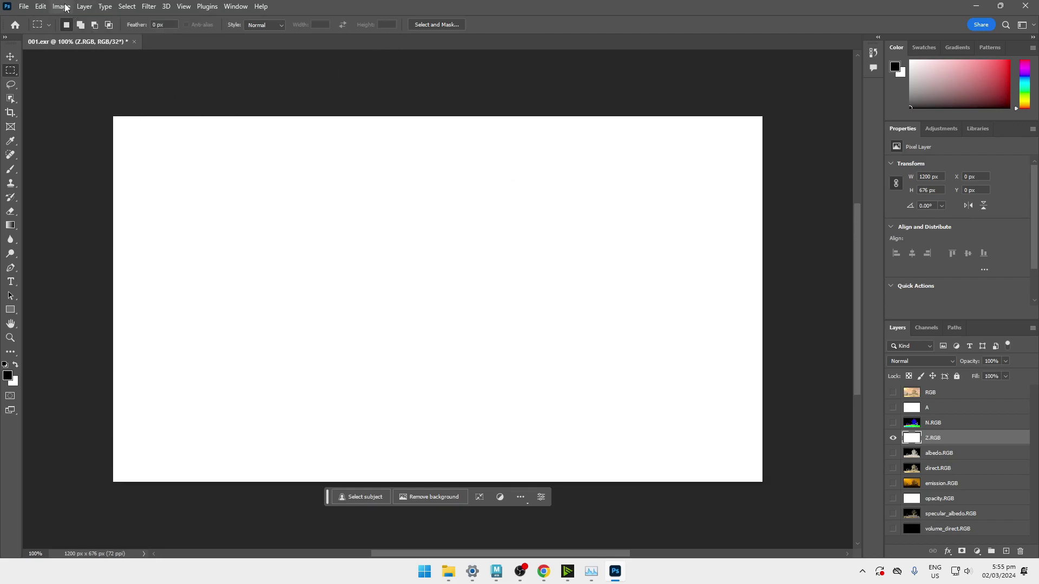
# Try converting the image to 8 bits per channel without merging the layers
pyautogui.click(62, 6)
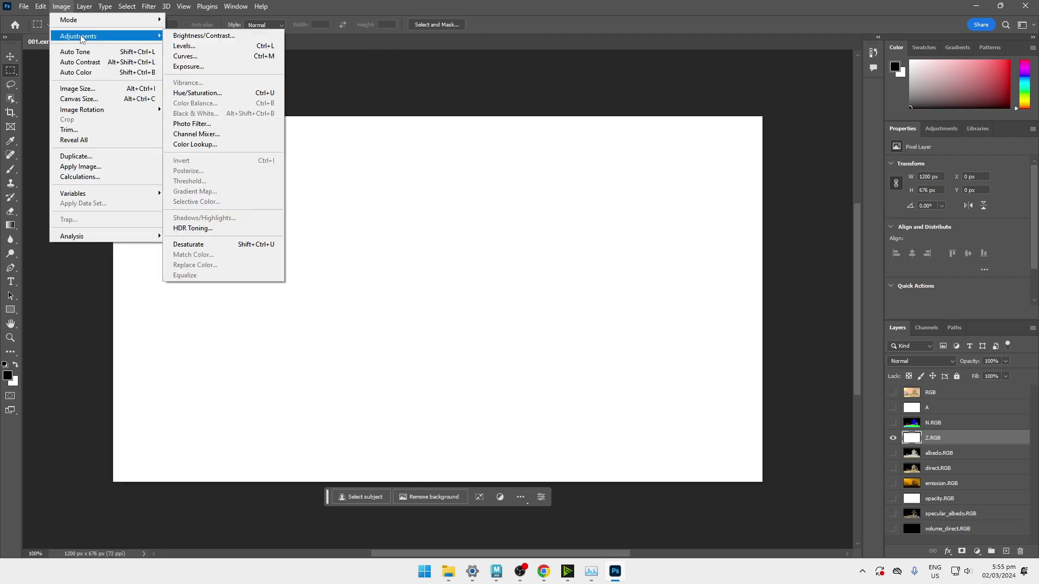
pyautogui.click(209, 107)
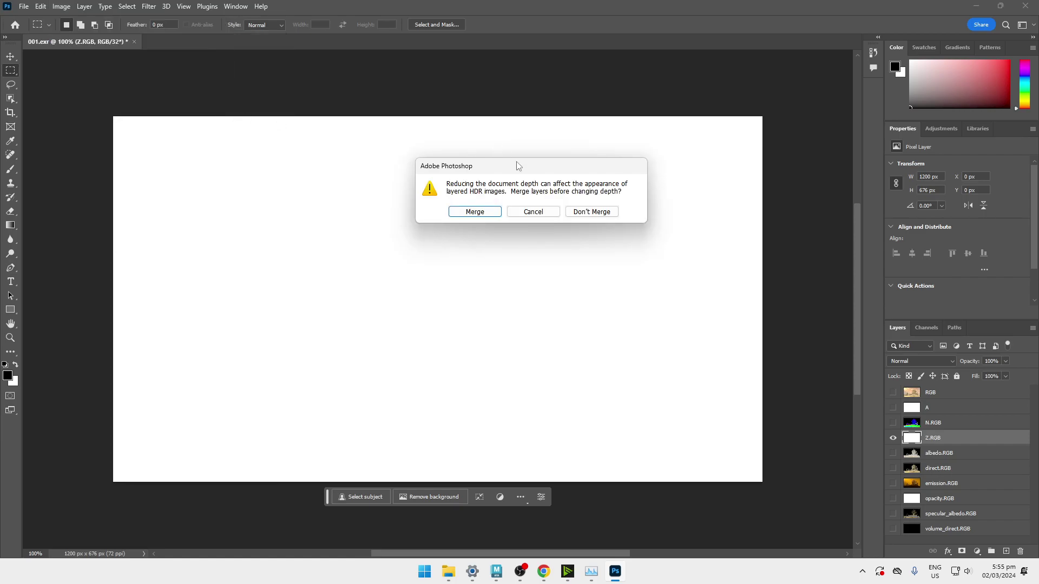
pyautogui.click(577, 210)
# Try an Exposure adjustment of -17.15 on the 8-bit Z.RGB layer and cancel it
pyautogui.click(61, 7)
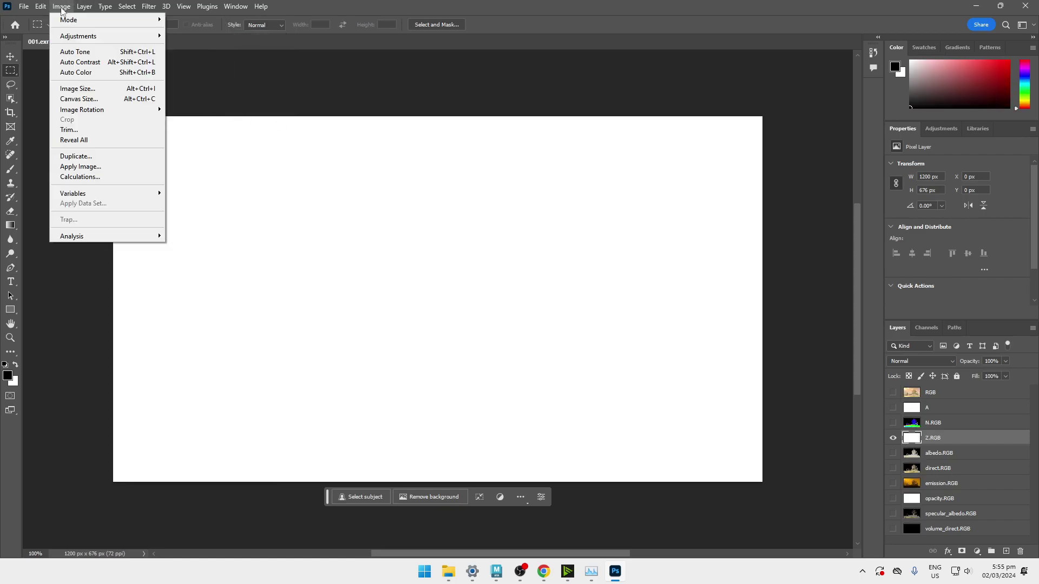
pyautogui.moveTo(111, 40)
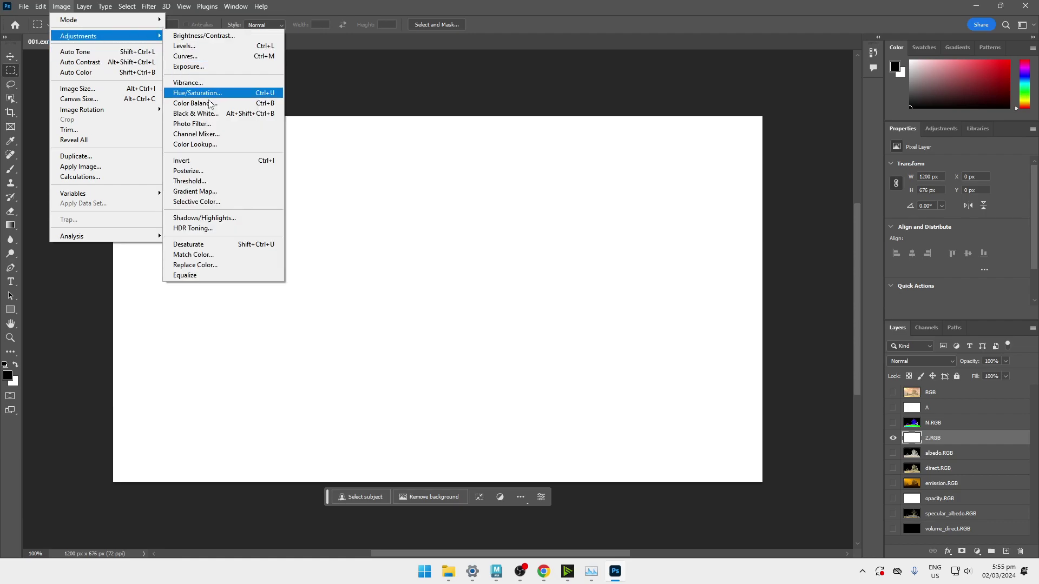
pyautogui.click(216, 57)
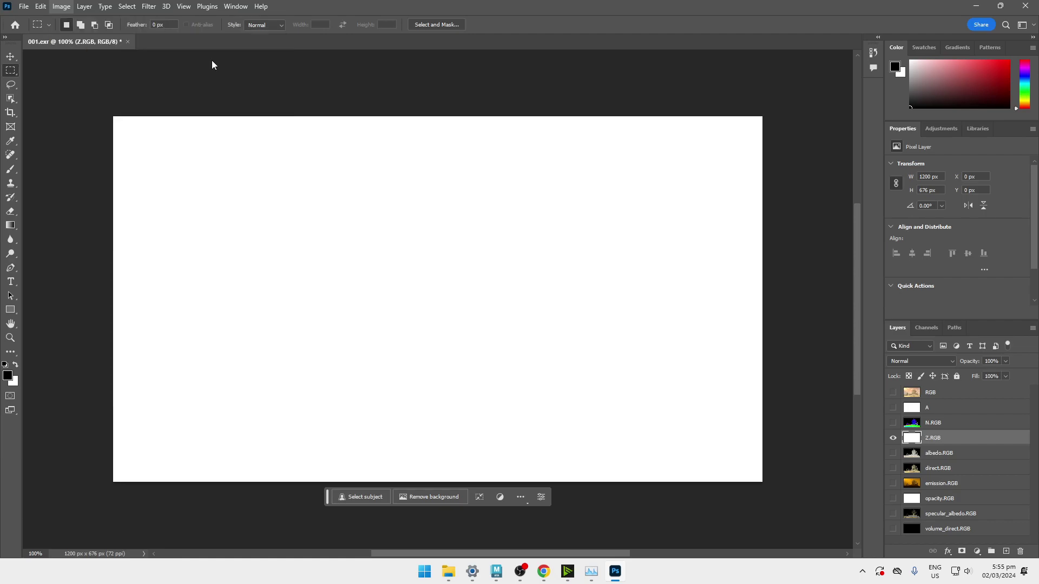
pyautogui.press('Escape')
pyautogui.press('m')
pyautogui.click(61, 7)
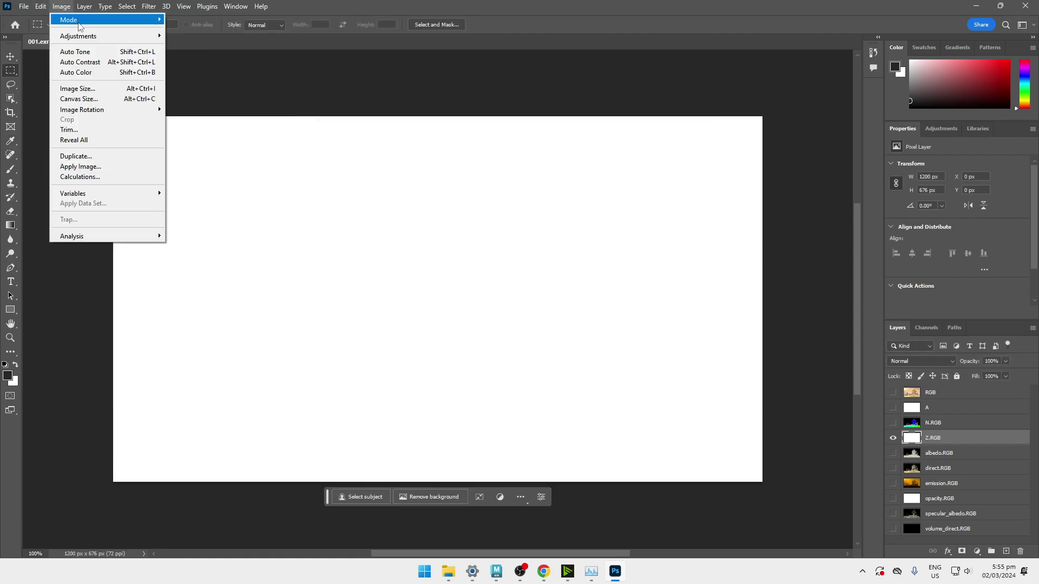
pyautogui.moveTo(160, 44)
pyautogui.click(189, 66)
pyautogui.moveTo(486, 191); pyautogui.dragTo(422, 193)
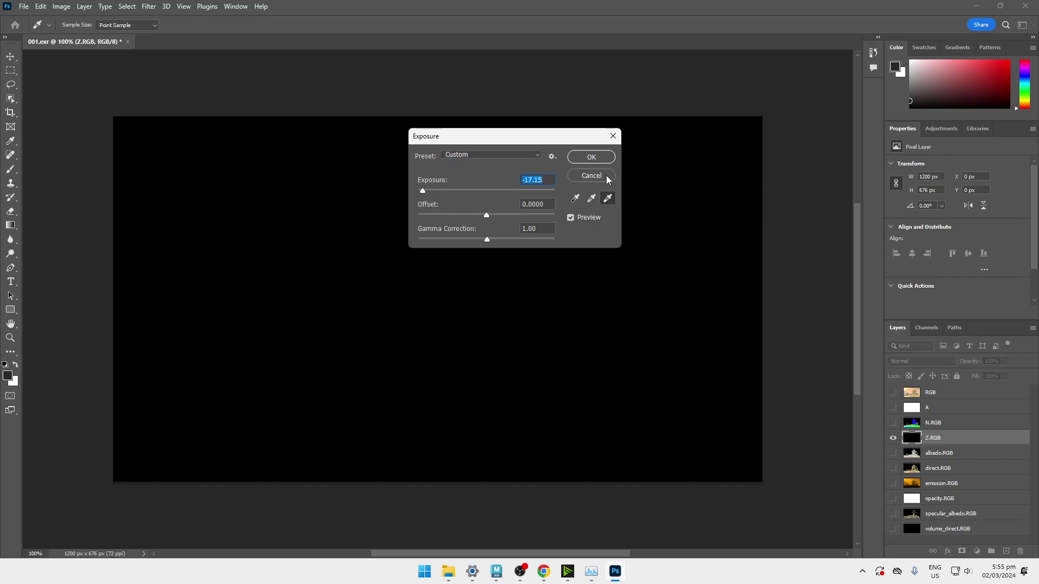
pyautogui.click(608, 176)
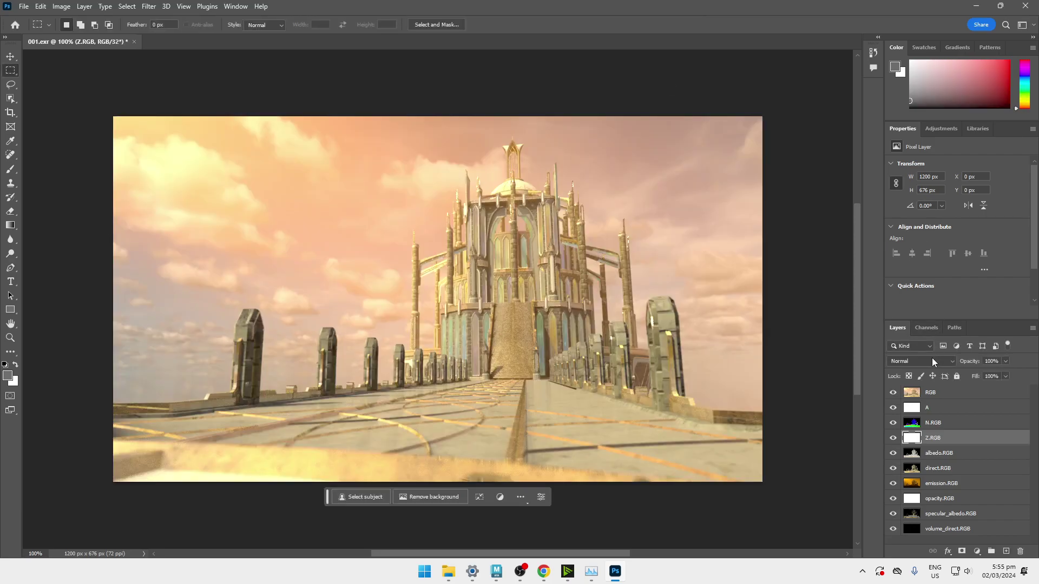
pyautogui.click(66, 6)
pyautogui.click(67, 8)
pyautogui.click(62, 7)
pyautogui.moveTo(108, 19)
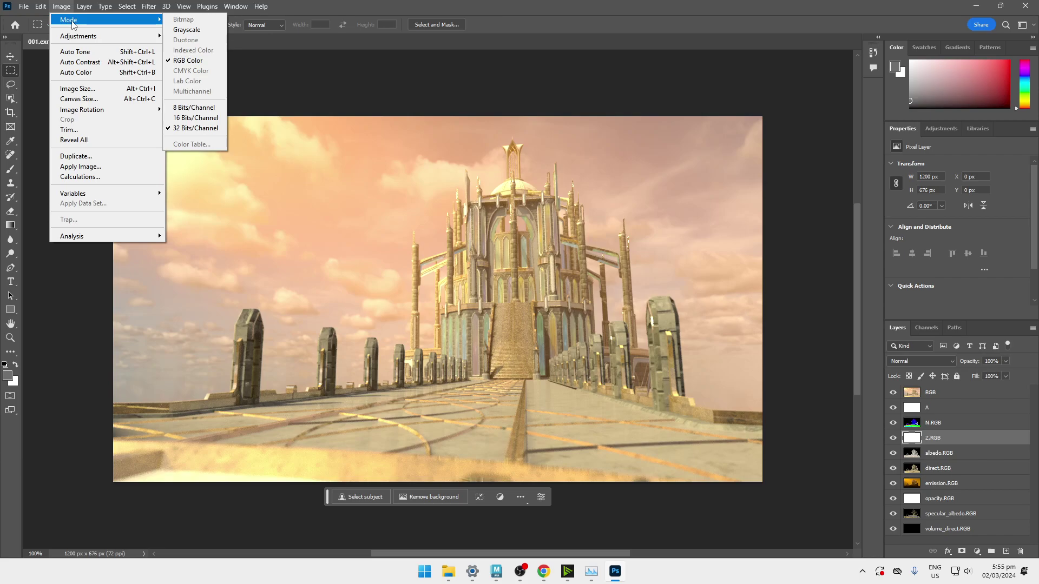
pyautogui.click(437, 84)
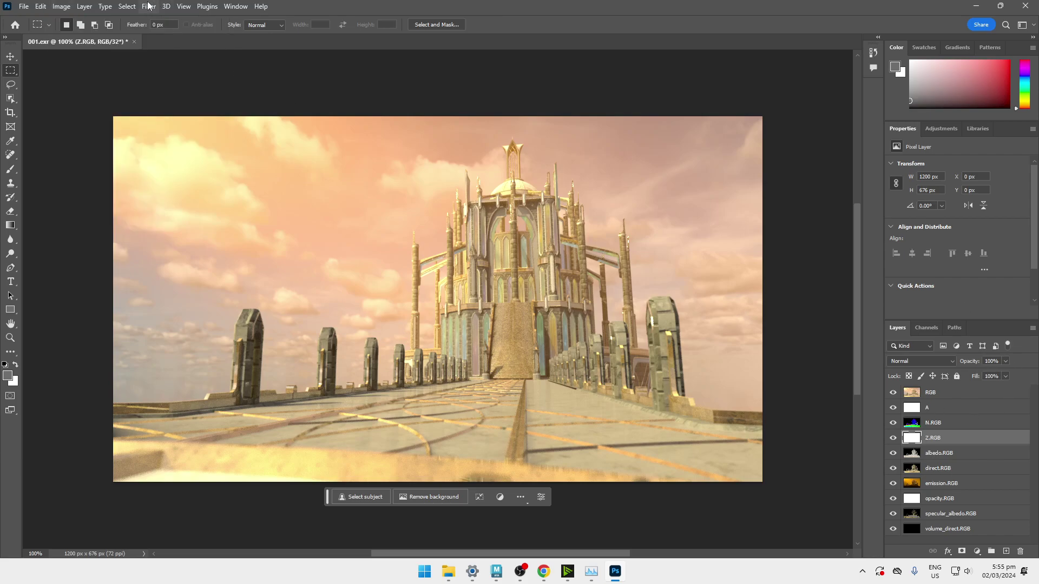
pyautogui.click(61, 7)
# Show only the Z.RGB layer and apply an Exposure adjustment of -17.47 to it
pyautogui.click(892, 425)
pyautogui.keyDown('alt'); pyautogui.click(893, 438); pyautogui.keyUp('alt')
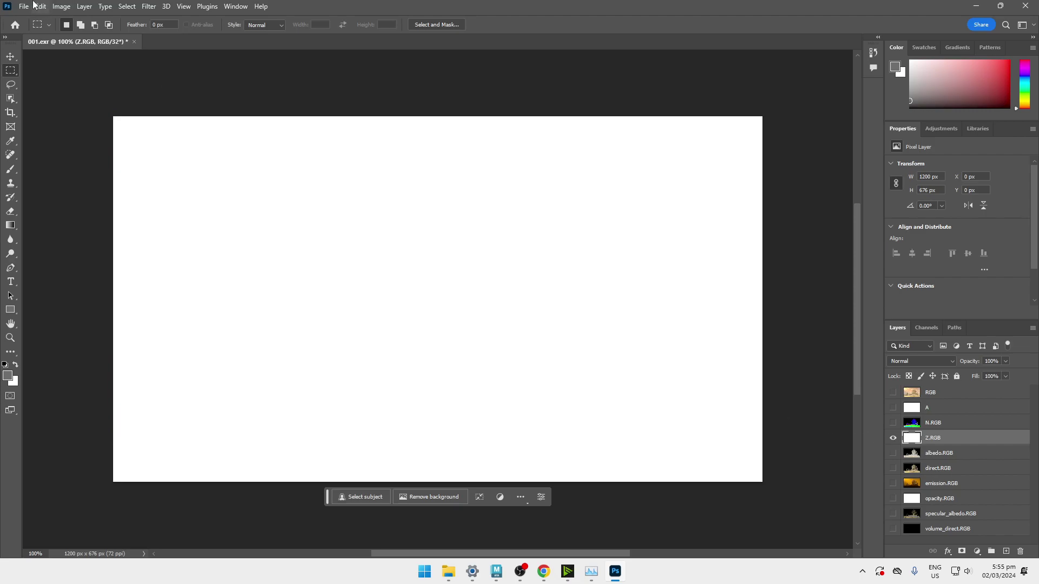
pyautogui.click(61, 7)
pyautogui.moveTo(92, 22)
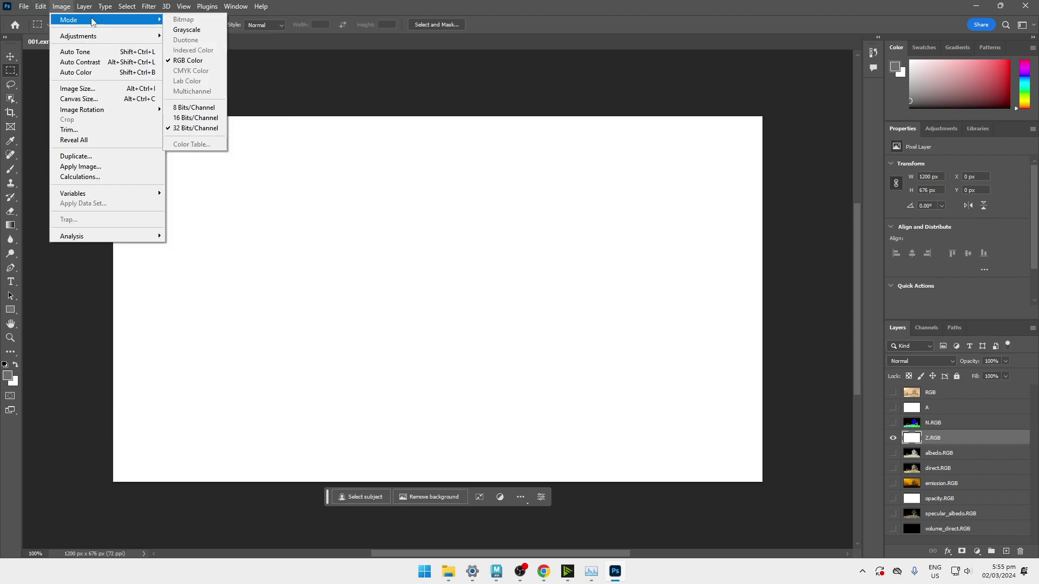
pyautogui.moveTo(153, 41)
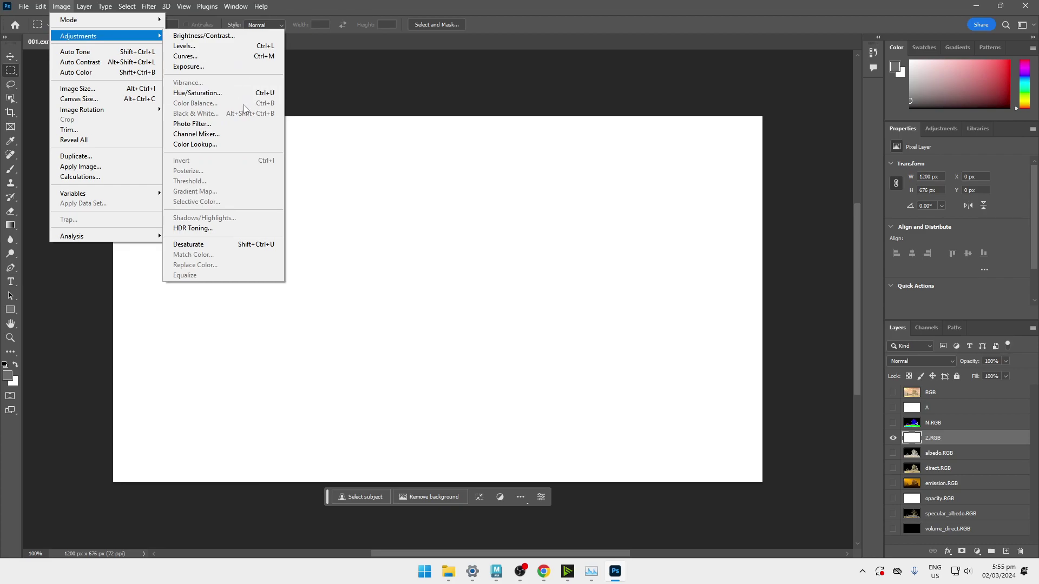
pyautogui.click(223, 67)
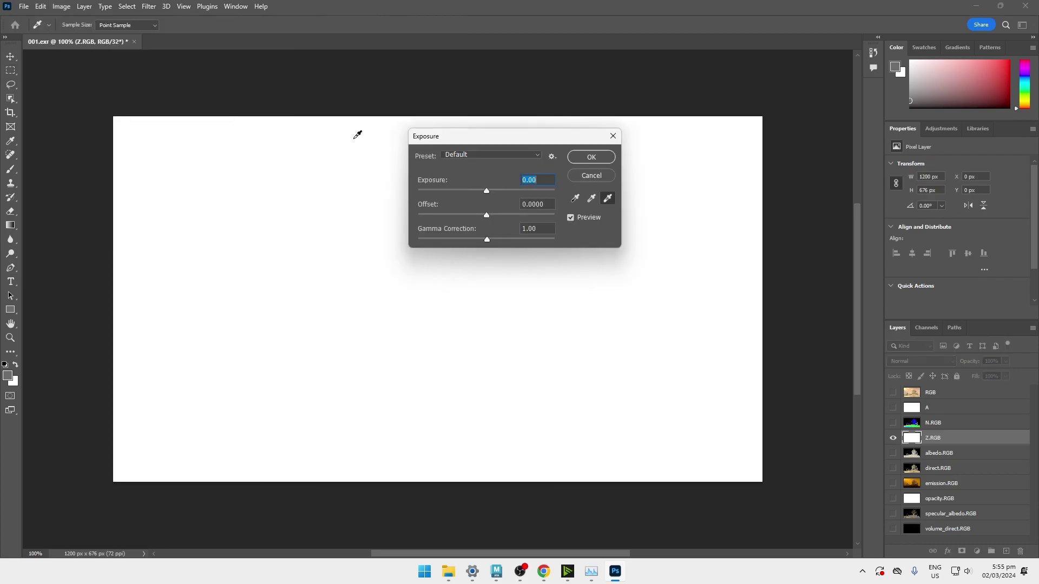
pyautogui.moveTo(488, 195); pyautogui.dragTo(423, 196)
pyautogui.moveTo(472, 142); pyautogui.dragTo(726, 155)
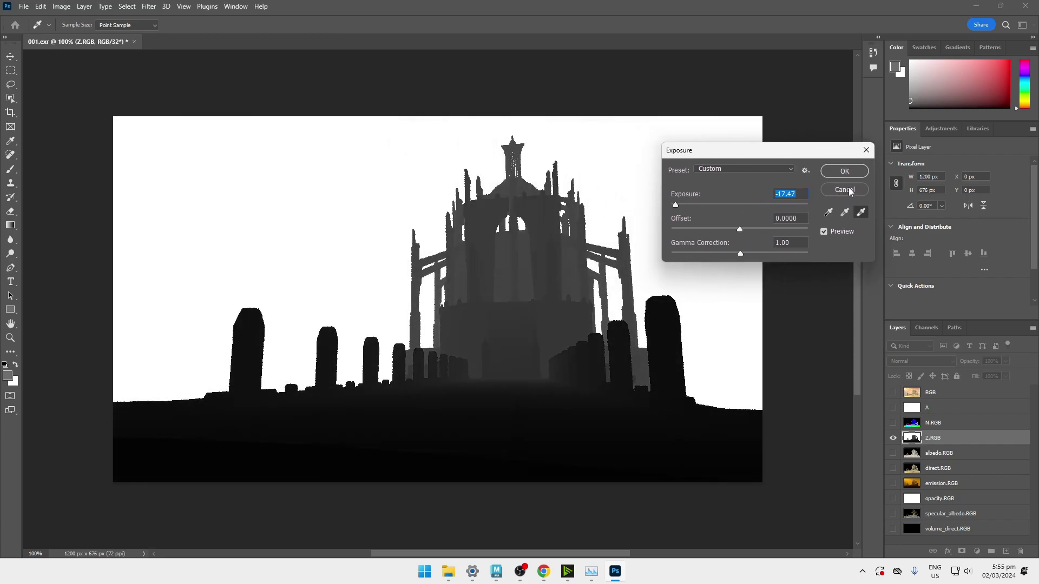
pyautogui.click(852, 174)
# Make all layers visible again and convert the image to 8 bits per channel without merging the layers
pyautogui.moveTo(893, 392); pyautogui.dragTo(919, 532)
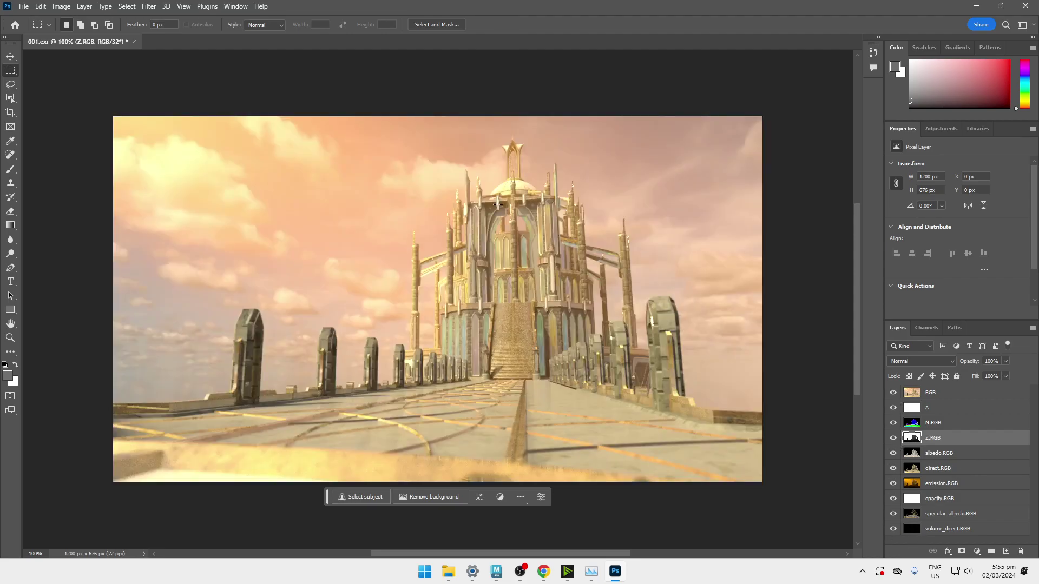
pyautogui.click(61, 6)
pyautogui.moveTo(78, 22)
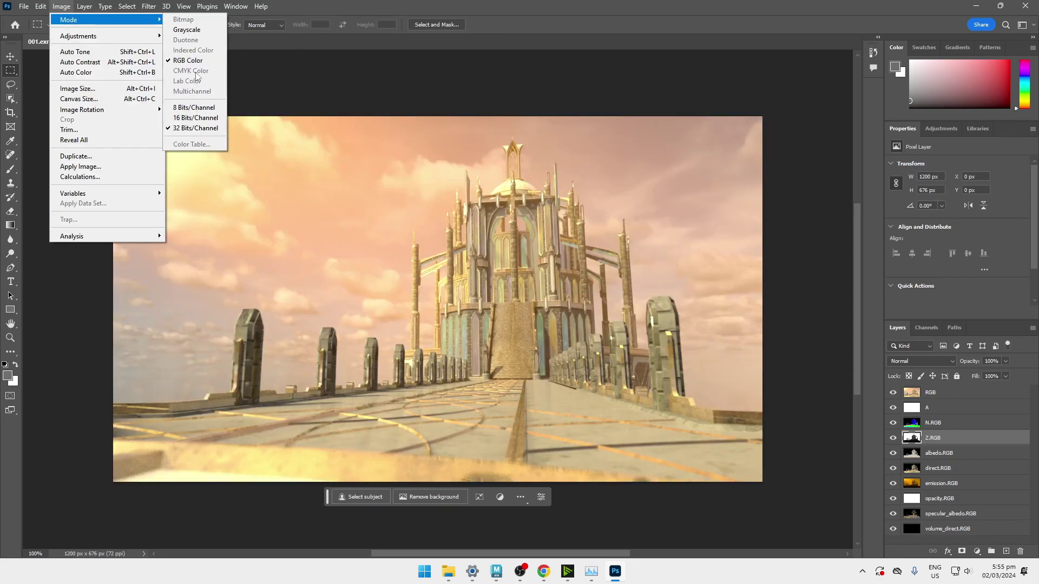
pyautogui.click(196, 107)
pyautogui.click(592, 212)
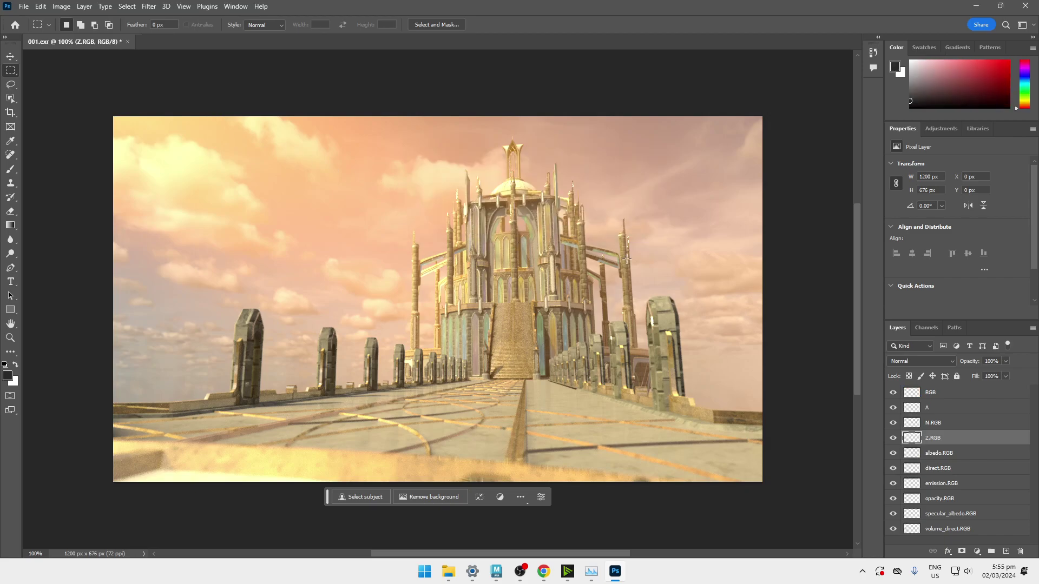
# Duplicate the Z.RGB layer to the top of the layer stack, leaving only the selected copy and the RGB layer visible
pyautogui.keyDown('alt'); pyautogui.click(894, 438); pyautogui.keyUp('alt')
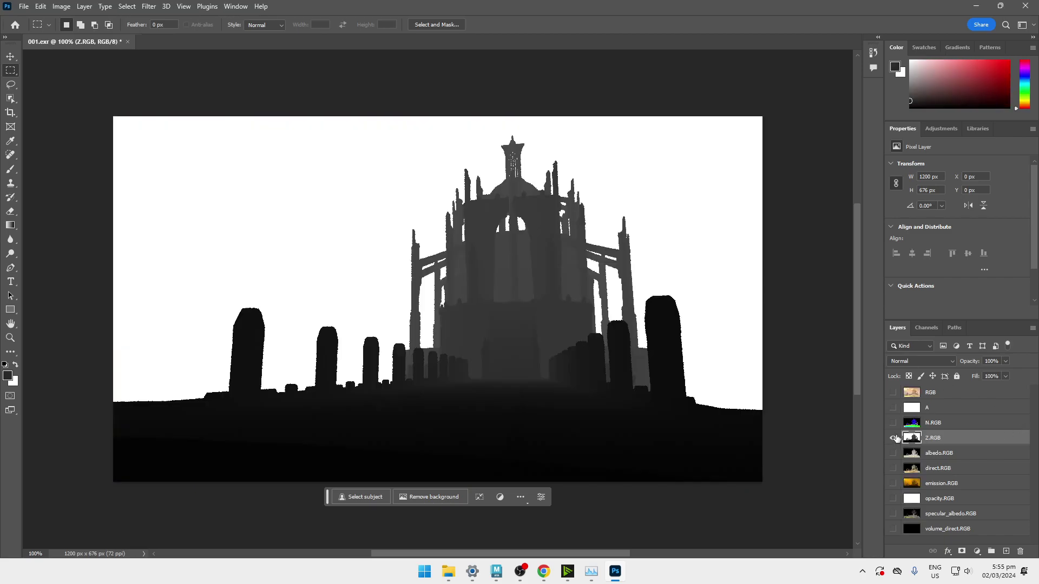
pyautogui.moveTo(958, 438); pyautogui.dragTo(946, 398)
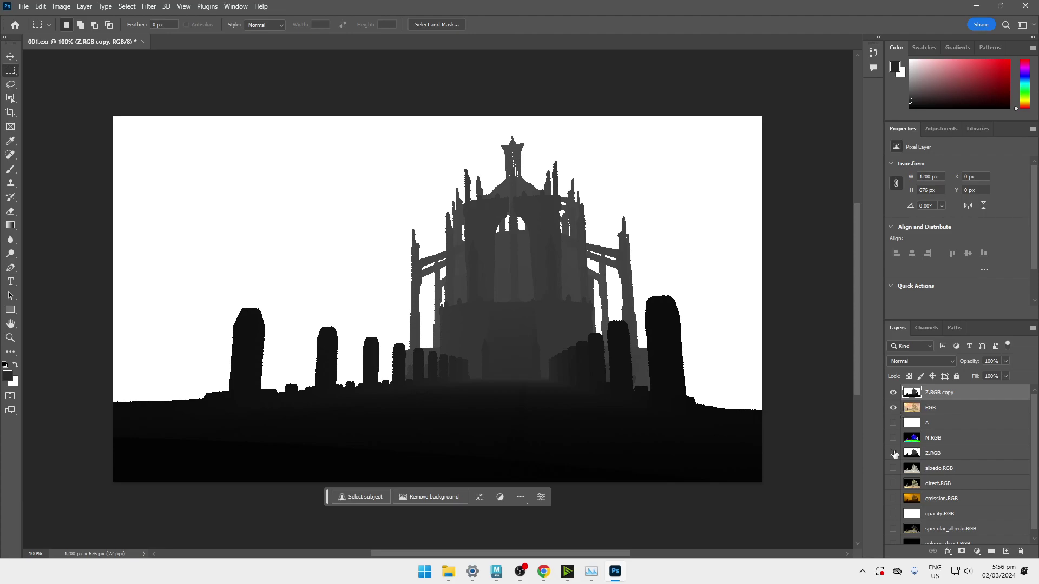
pyautogui.click(934, 415)
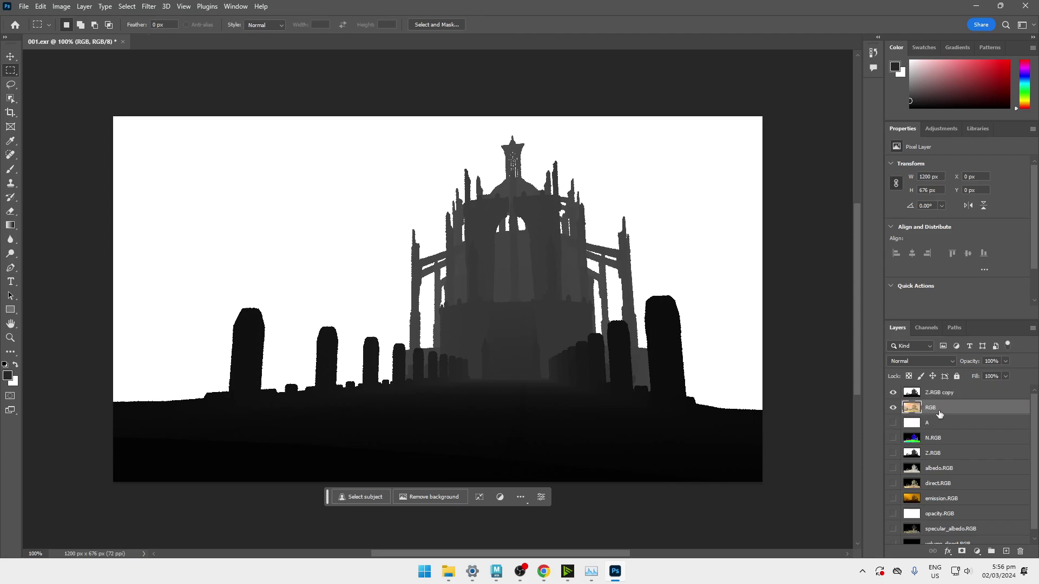
pyautogui.click(937, 396)
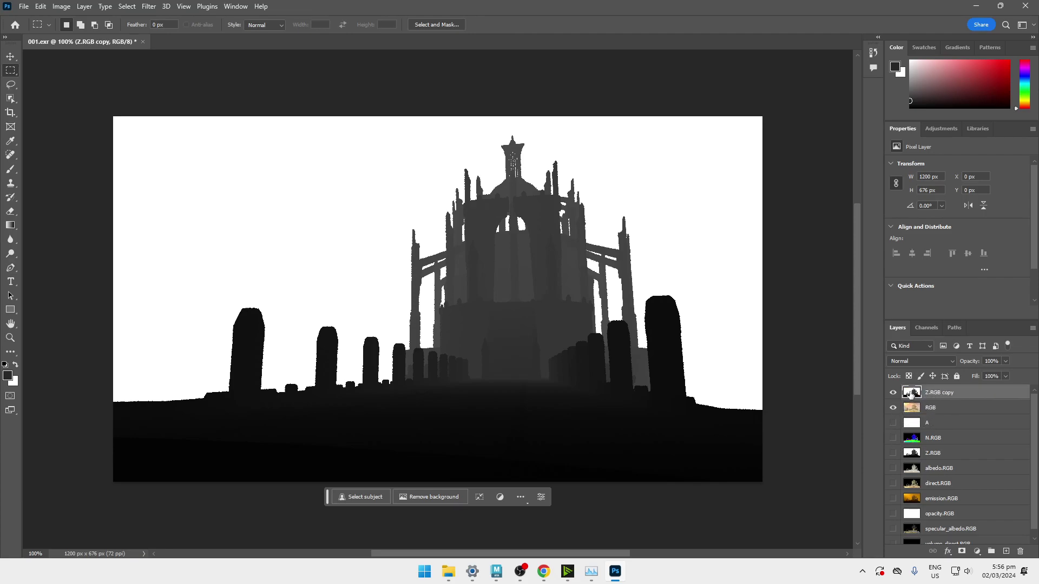
# Copy the entire Z.RGB copy layer image and paste it into a new alpha channel
pyautogui.hotkey('ctrl', 'a')
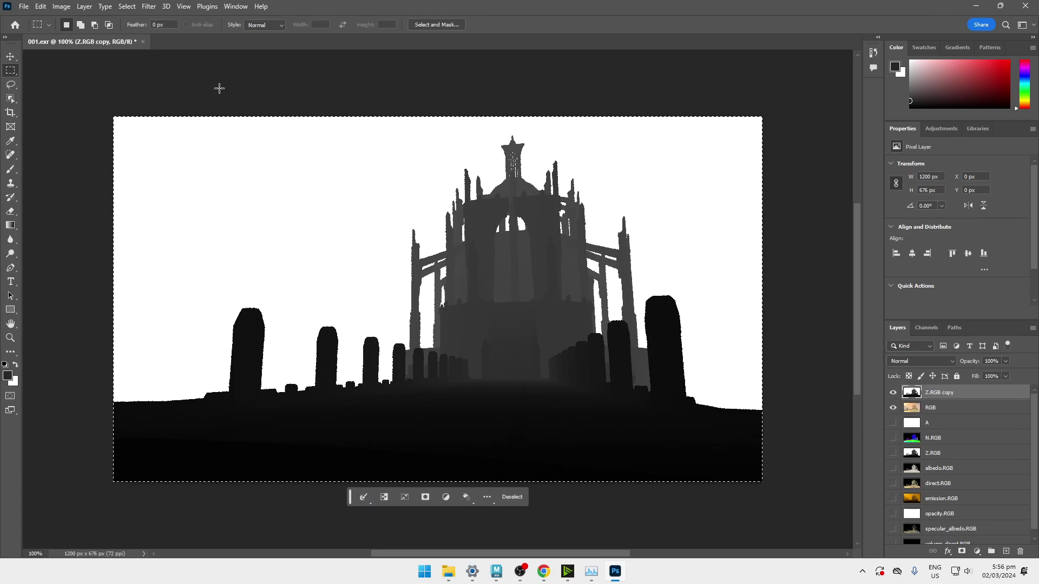
pyautogui.moveTo(95, 85); pyautogui.dragTo(931, 513)
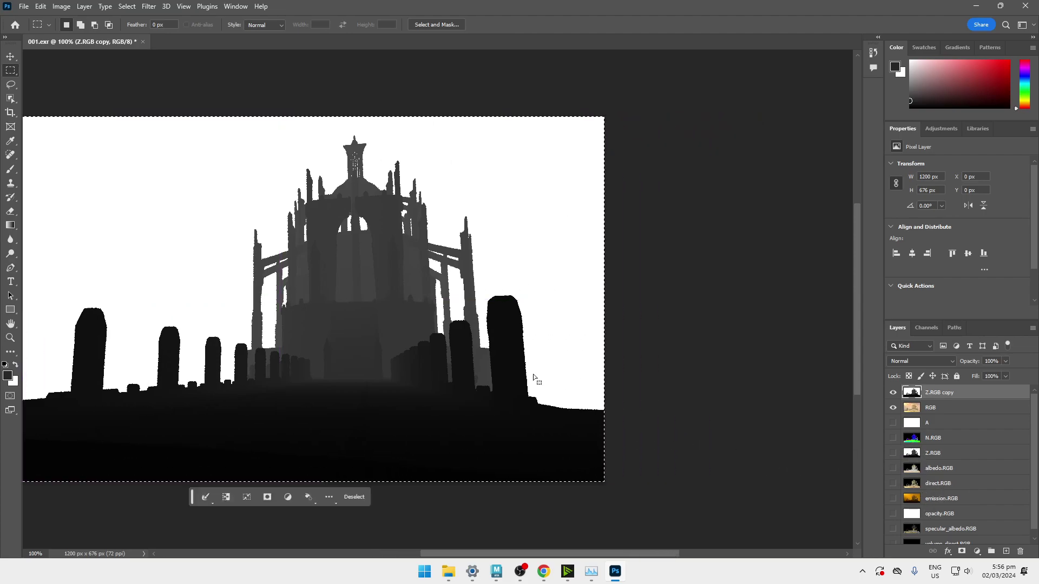
pyautogui.moveTo(642, 553); pyautogui.dragTo(598, 543)
pyautogui.click(937, 329)
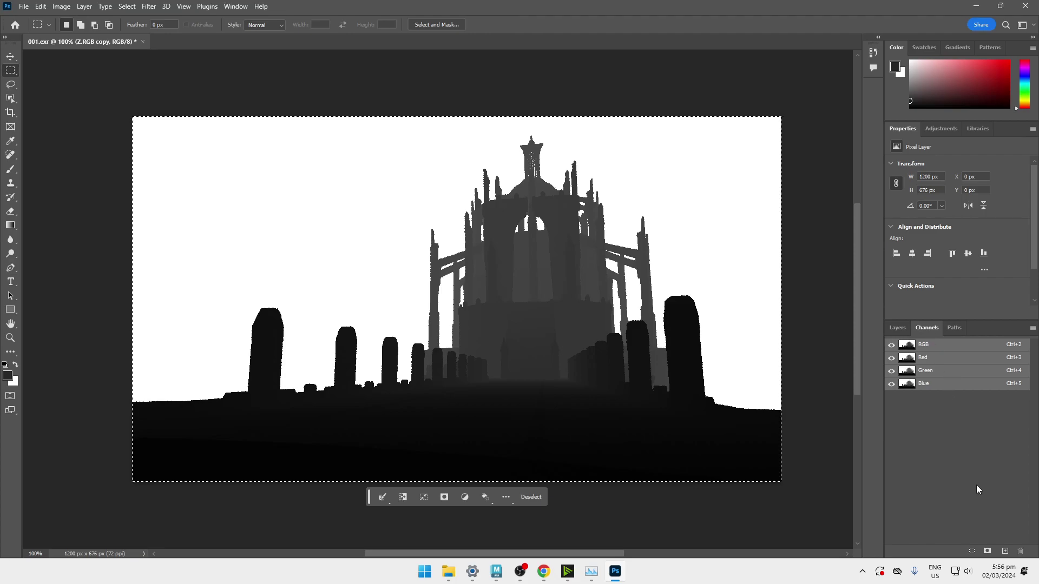
pyautogui.click(1005, 553)
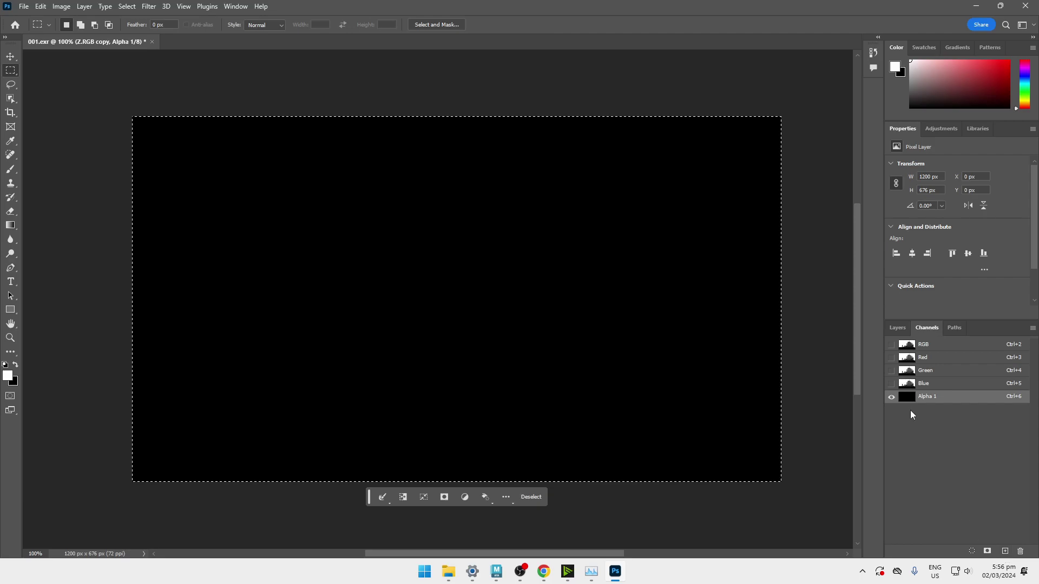
pyautogui.hotkey('ctrl', 'v')
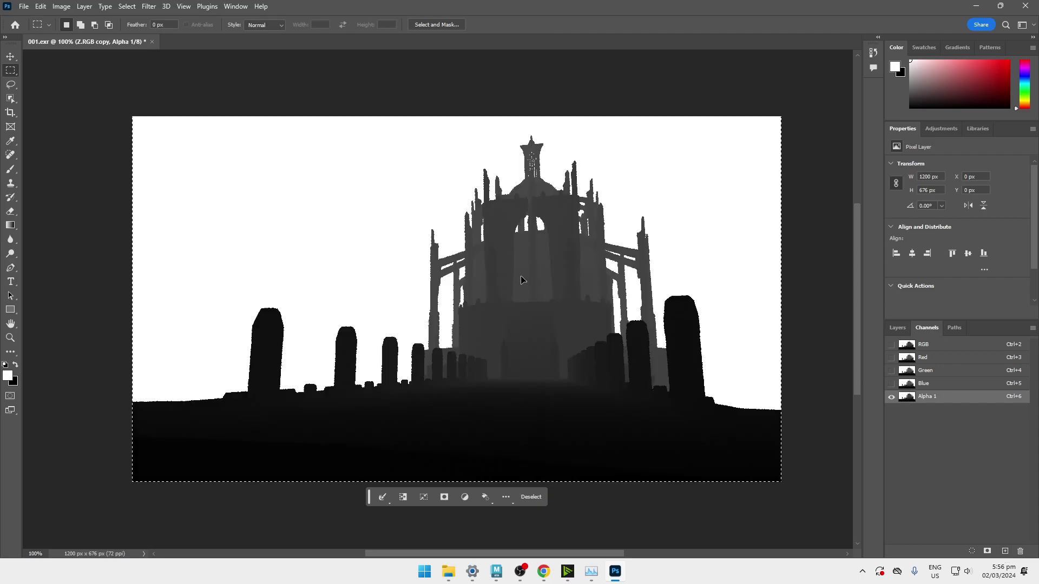
# Return to the composite image, hide the Z.RGB copy layer and select the RGB layer
pyautogui.click(891, 344)
pyautogui.click(897, 327)
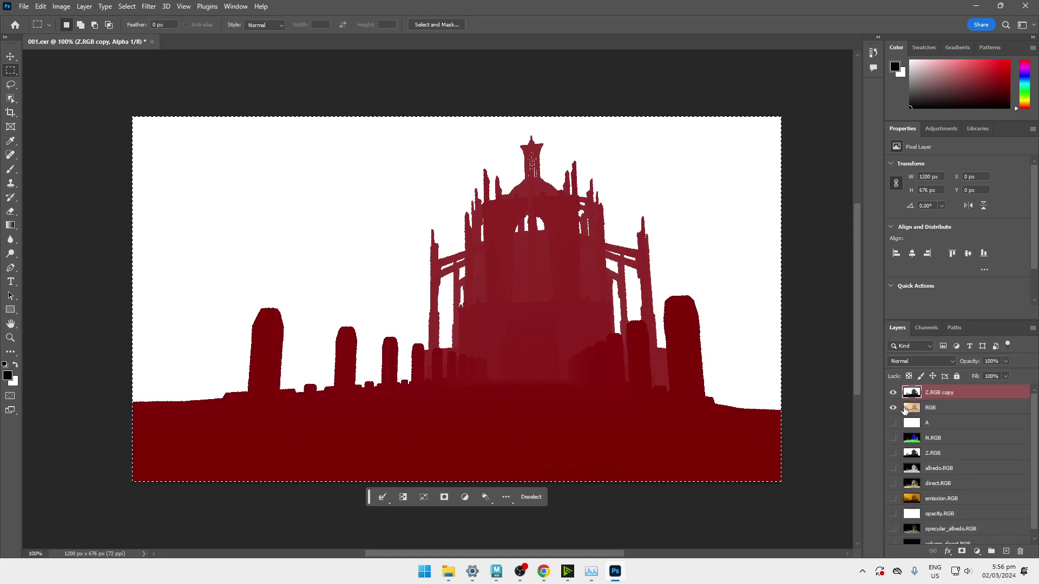
pyautogui.click(936, 410)
pyautogui.click(892, 392)
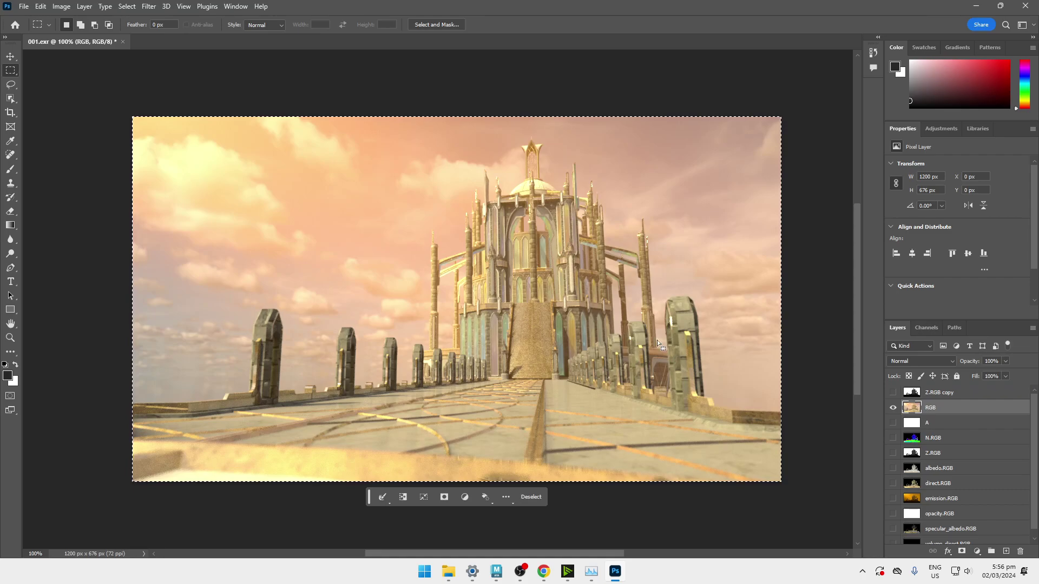
# Try a Lens Blur on the RGB layer with Alpha 1 as depth map source, setting focus on the foreground and the tower in turn
pyautogui.click(145, 6)
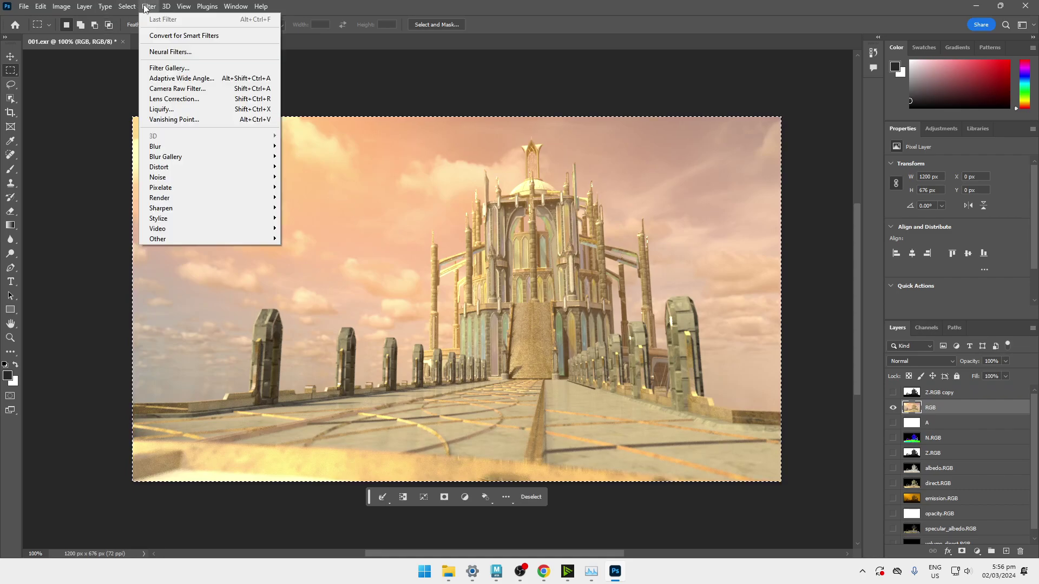
pyautogui.moveTo(211, 147)
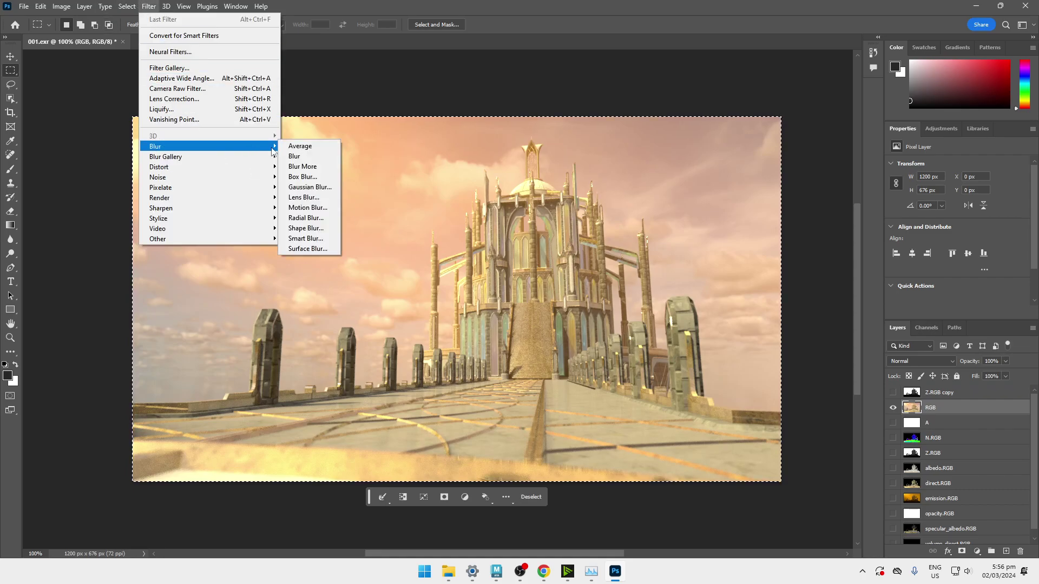
pyautogui.click(323, 201)
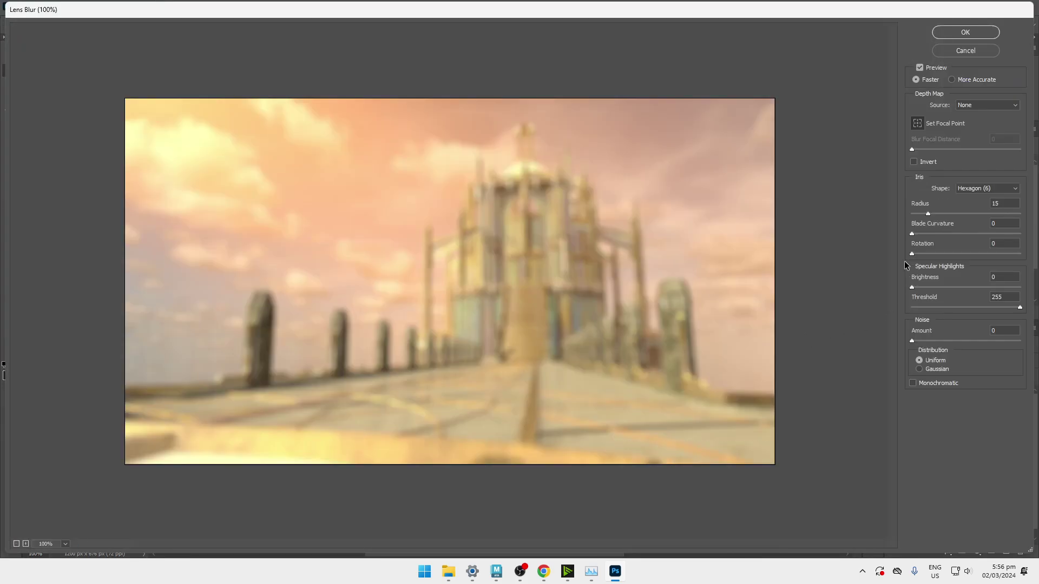
pyautogui.click(966, 105)
pyautogui.click(967, 139)
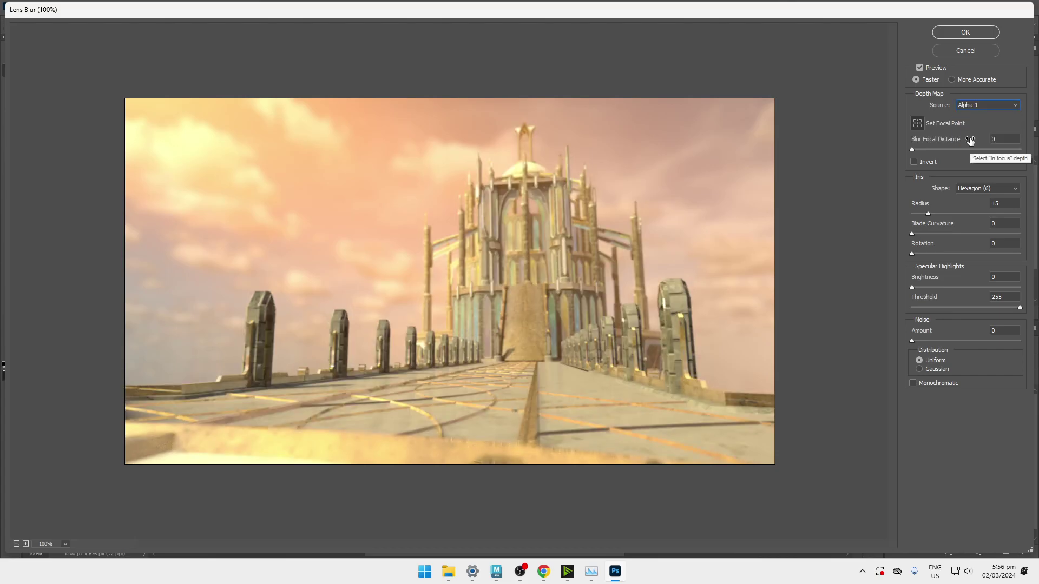
pyautogui.click(400, 415)
pyautogui.click(356, 438)
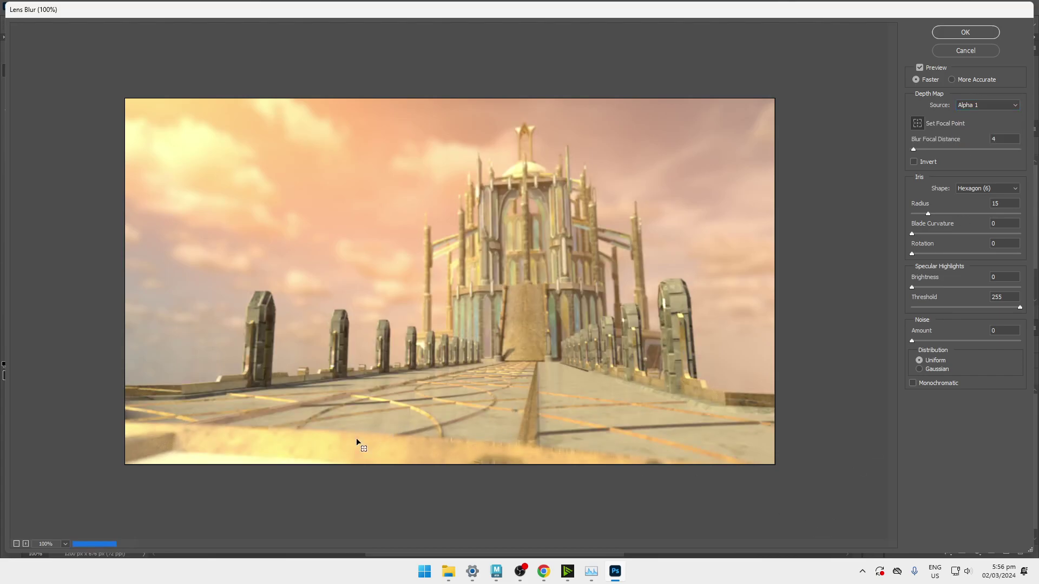
pyautogui.click(521, 178)
pyautogui.click(382, 434)
# Try a Lens Blur radius of 94 with focal points on the foreground, tower and pillars, and cancel the filter
pyautogui.moveTo(930, 213); pyautogui.dragTo(1014, 213)
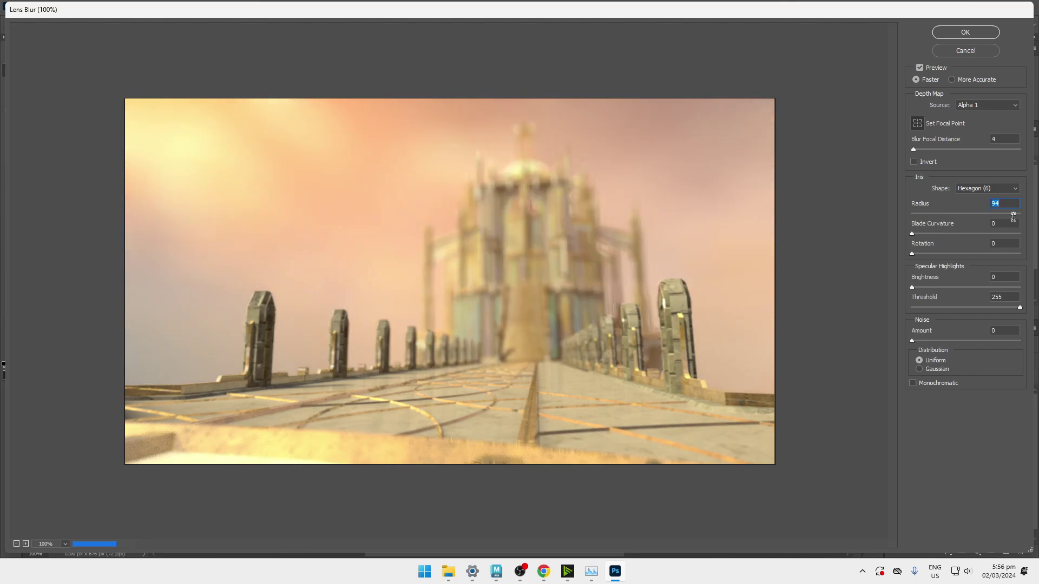
pyautogui.click(410, 442)
pyautogui.click(526, 214)
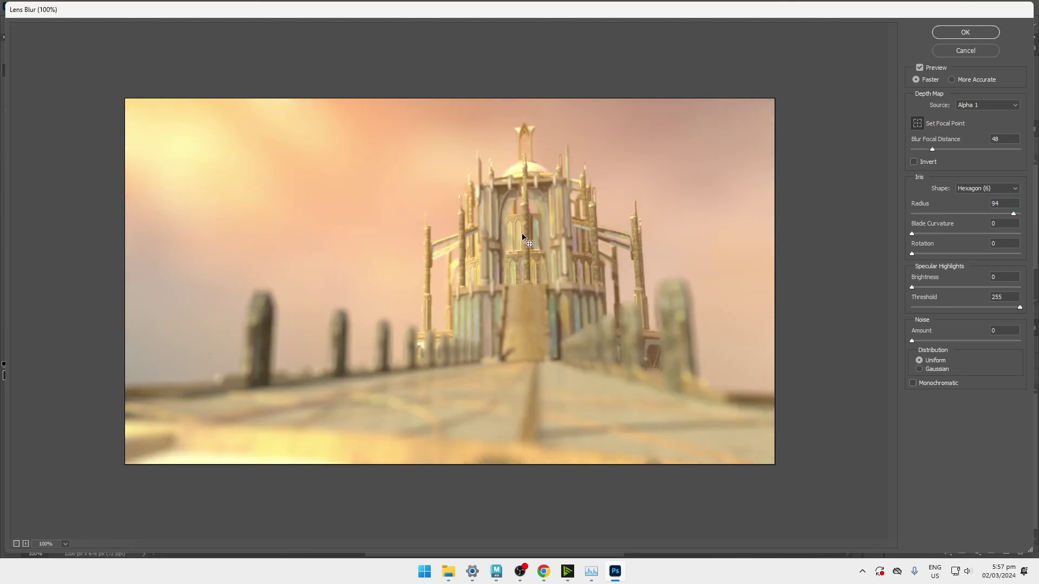
pyautogui.click(515, 294)
pyautogui.click(454, 345)
pyautogui.click(476, 411)
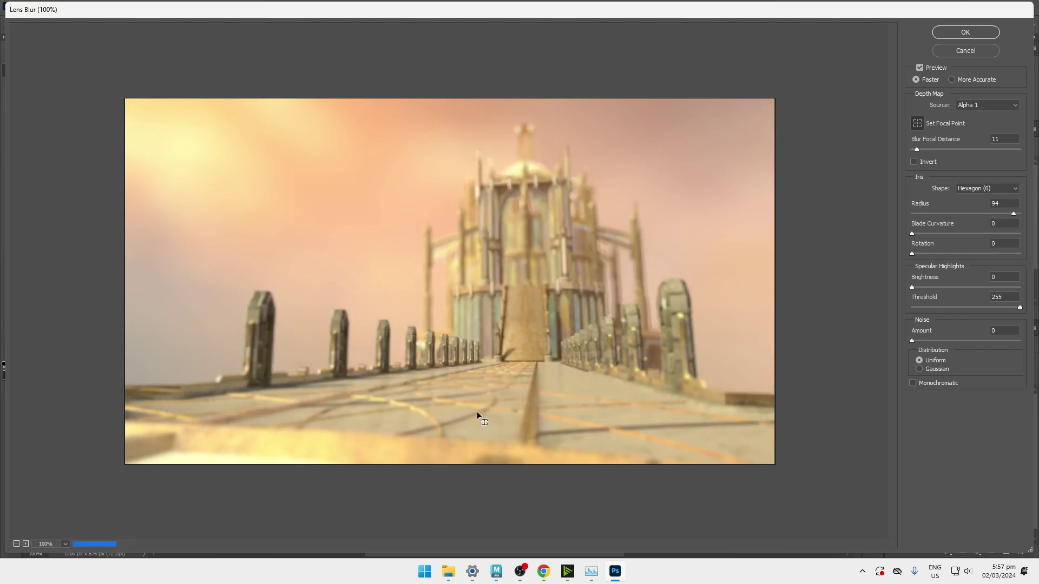
pyautogui.click(969, 50)
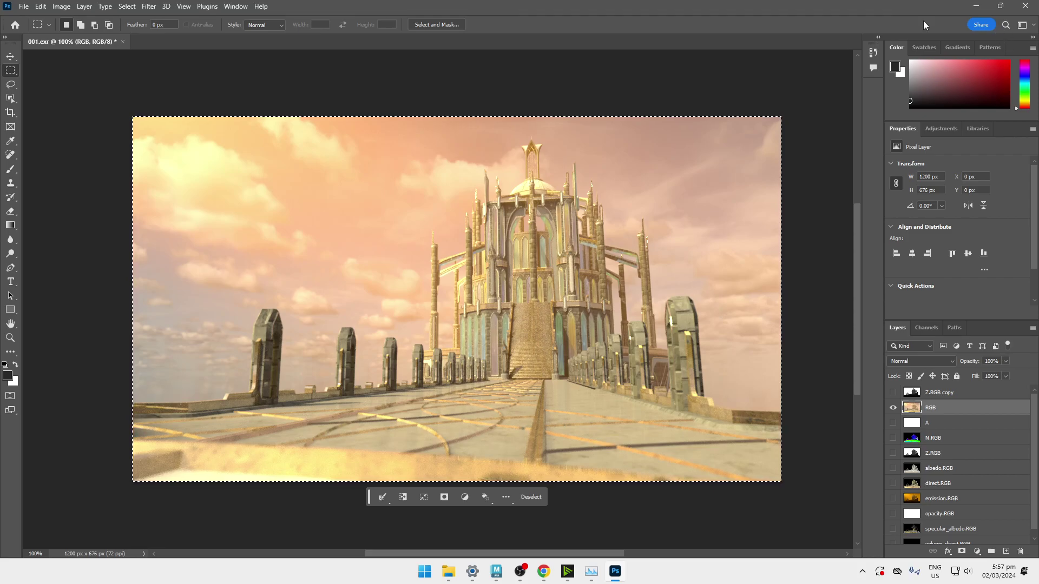
# Show and select the Z.RGB copy layer again and delete the Alpha 1 channel
pyautogui.click(893, 393)
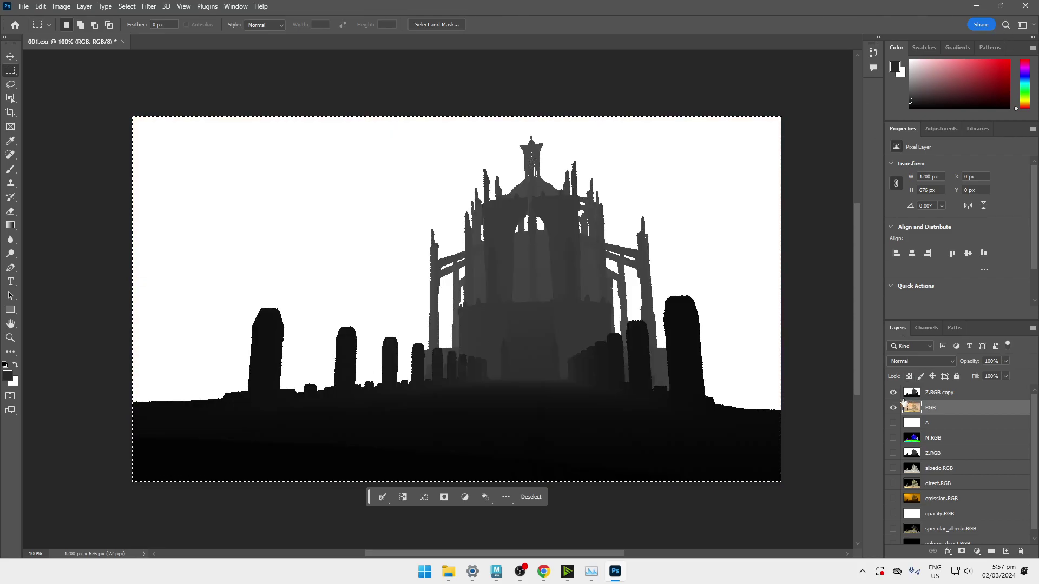
pyautogui.click(914, 394)
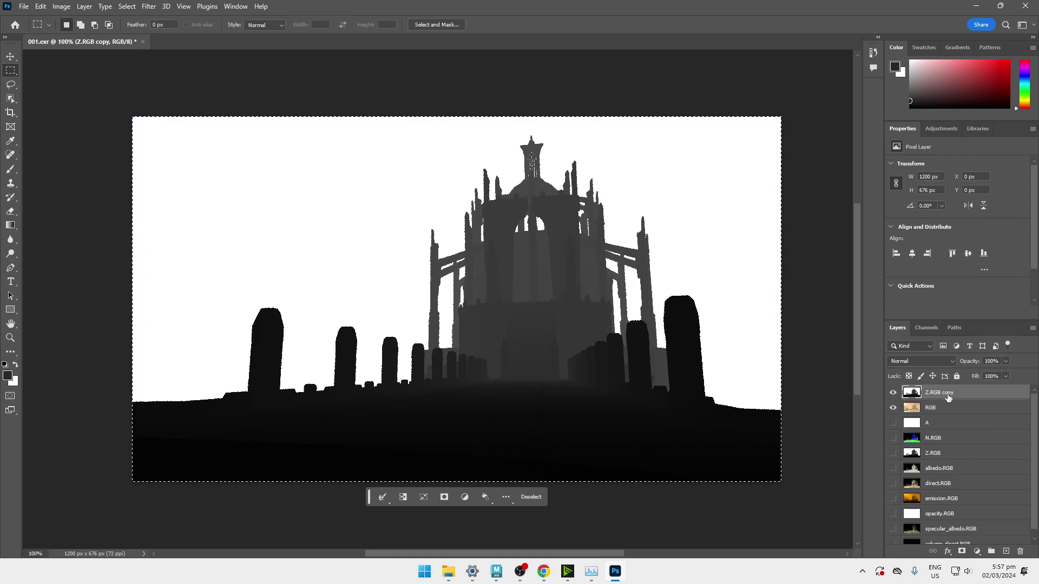
pyautogui.click(927, 328)
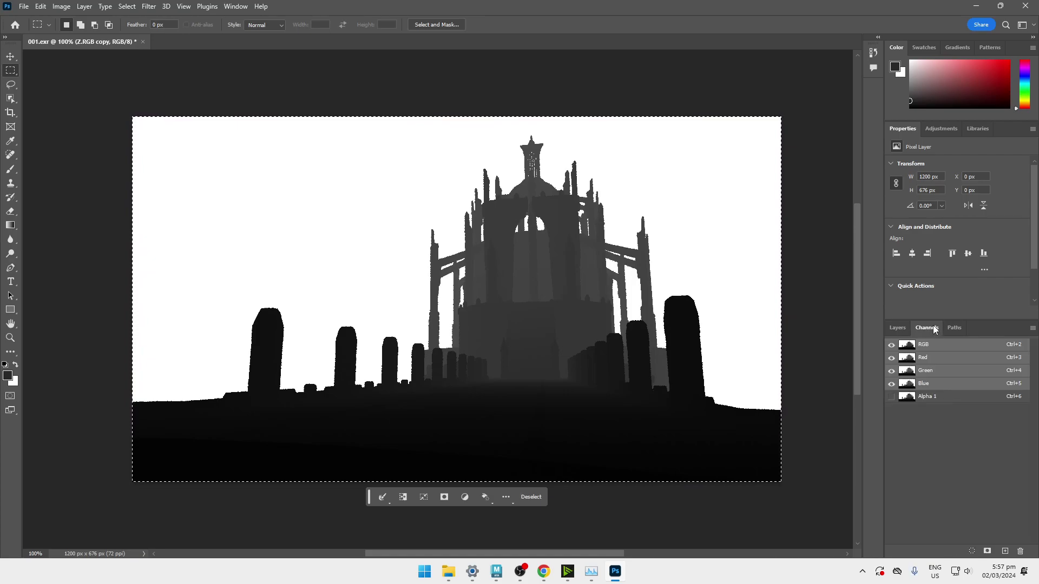
pyautogui.click(899, 328)
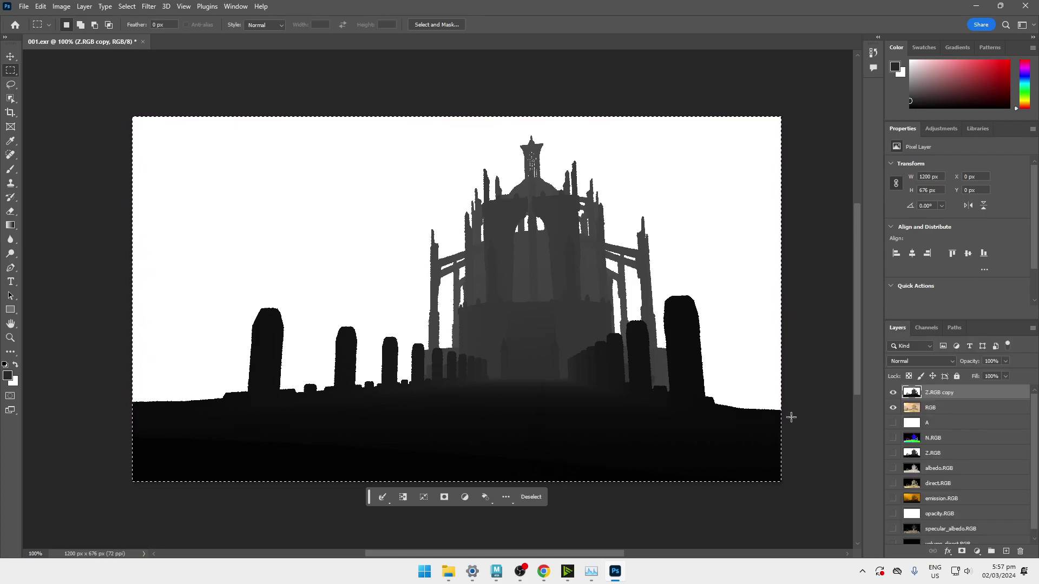
pyautogui.click(927, 329)
pyautogui.click(935, 398)
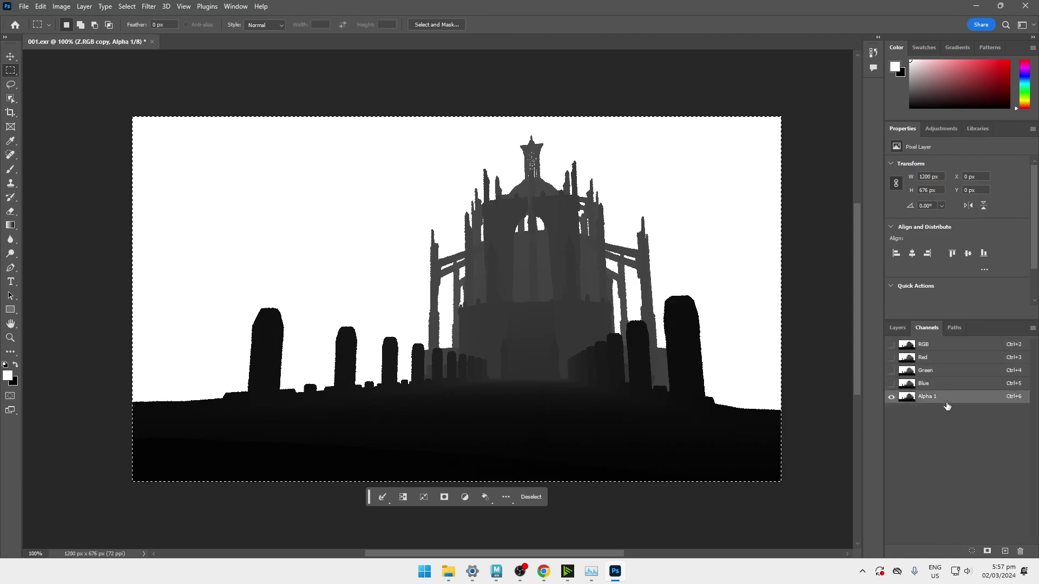
pyautogui.click(1020, 551)
pyautogui.click(470, 213)
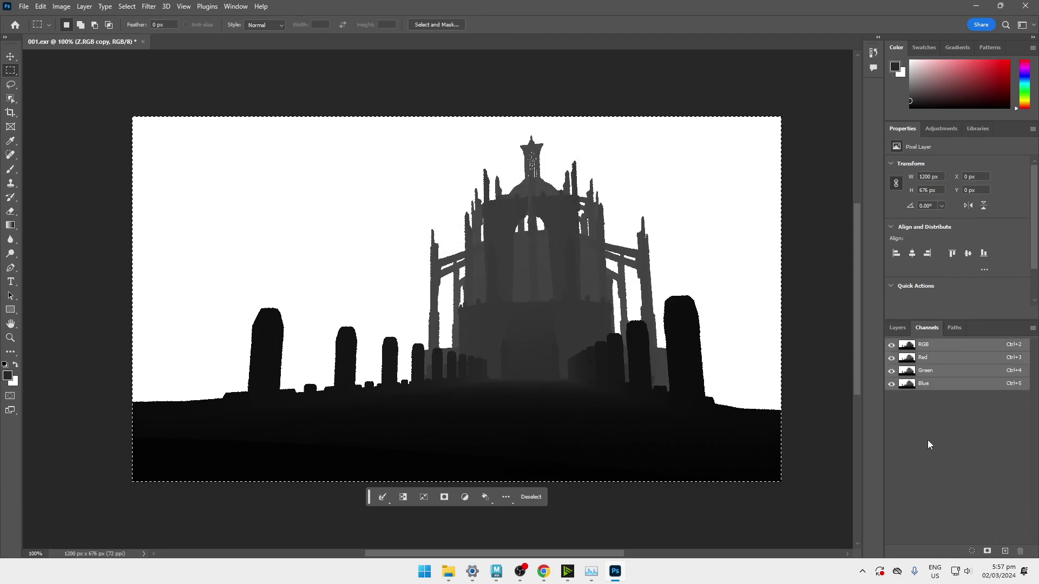
# Paste the copied Z depth image into a new alpha channel and load that channel as a selection
pyautogui.click(1005, 551)
pyautogui.hotkey('ctrl', 'v')
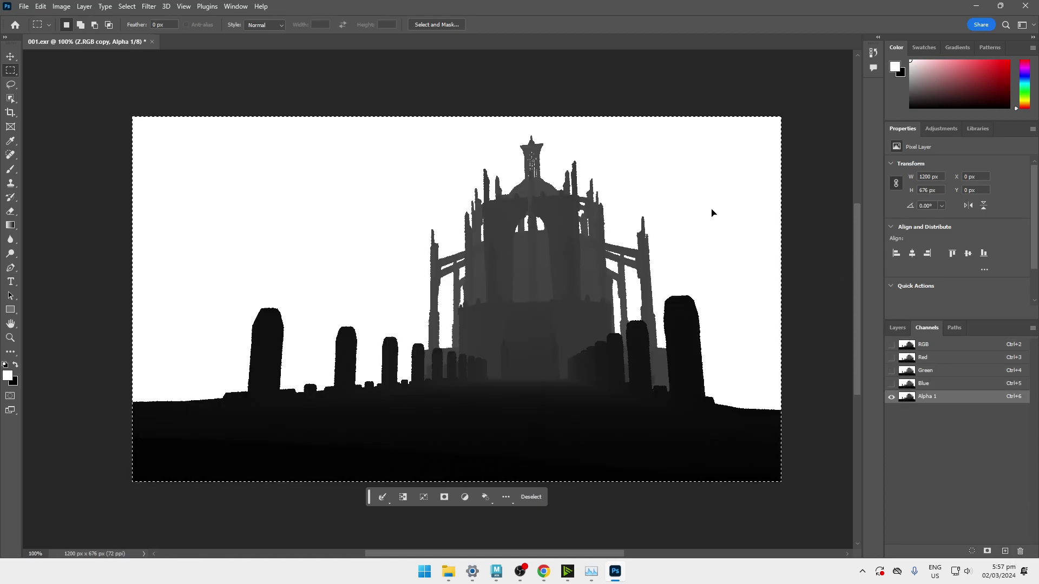
pyautogui.keyDown('ctrl'); pyautogui.click(911, 401); pyautogui.keyUp('ctrl')
# Hide the Z.RGB copy layer, display the color channels instead of Alpha 1, and select the RGB layer
pyautogui.click(897, 328)
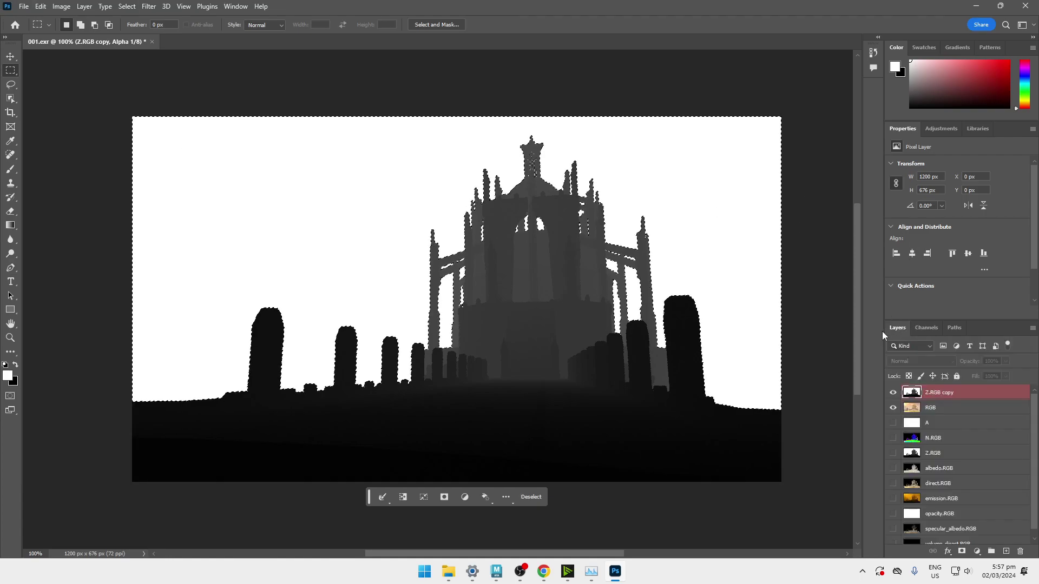
pyautogui.click(893, 392)
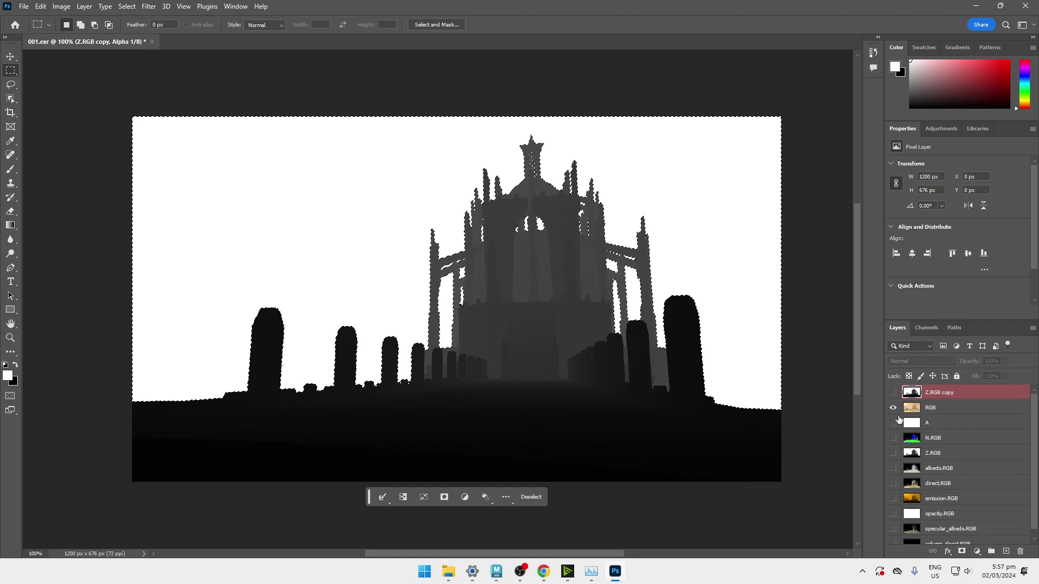
pyautogui.click(926, 328)
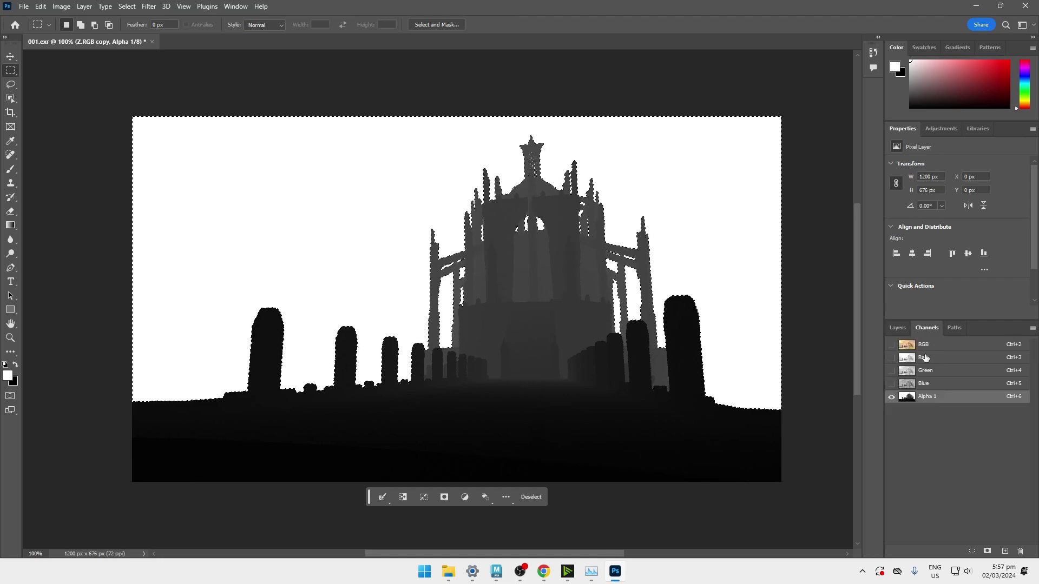
pyautogui.click(892, 384)
pyautogui.click(891, 397)
pyautogui.click(897, 328)
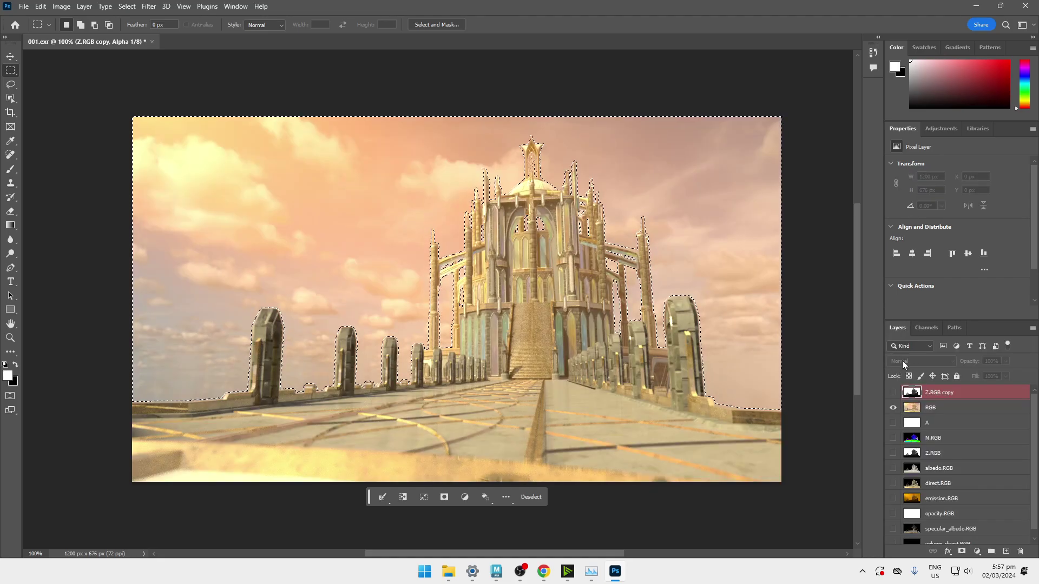
pyautogui.click(931, 407)
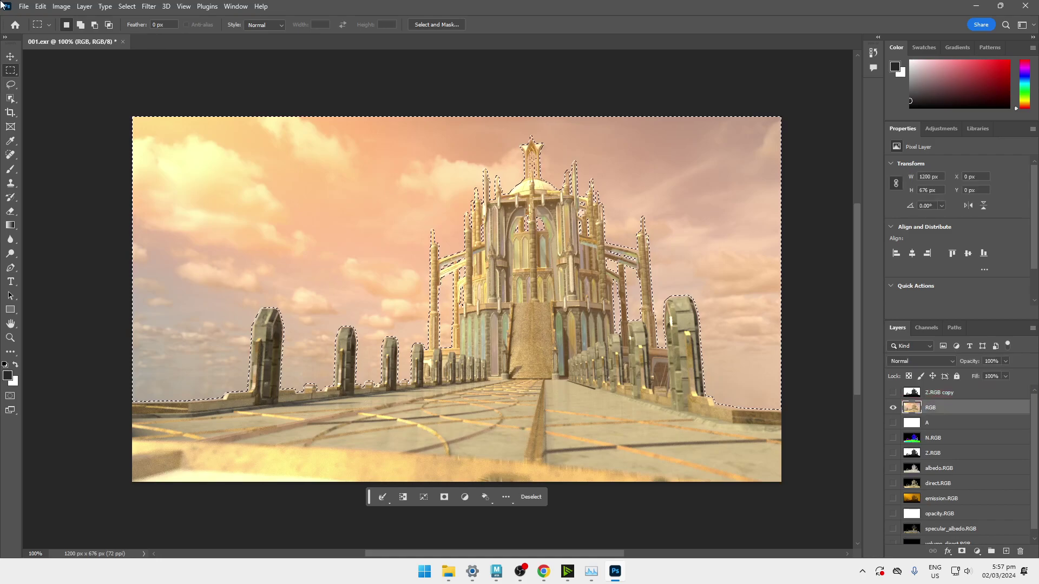
# Start a Lens Blur on the RGB layer with Alpha 1 as the depth map source and a focal point on the walkway
pyautogui.click(149, 6)
pyautogui.moveTo(227, 147)
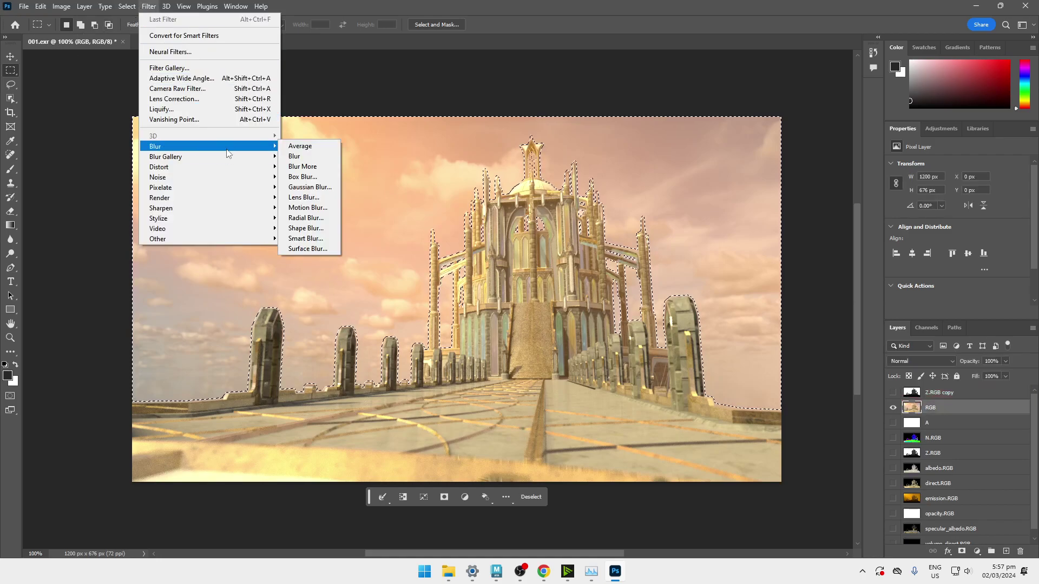
pyautogui.click(307, 198)
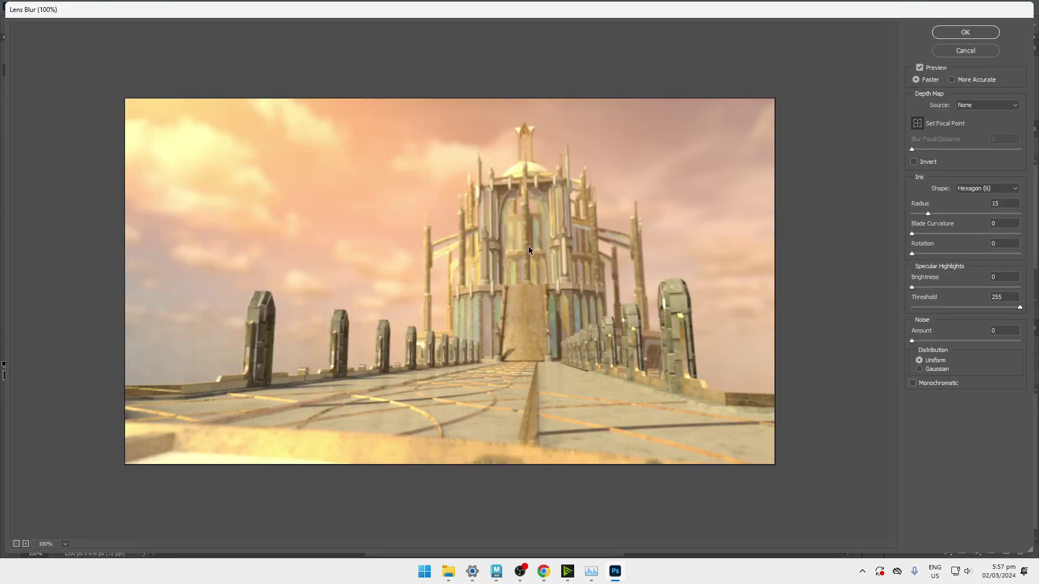
pyautogui.click(988, 105)
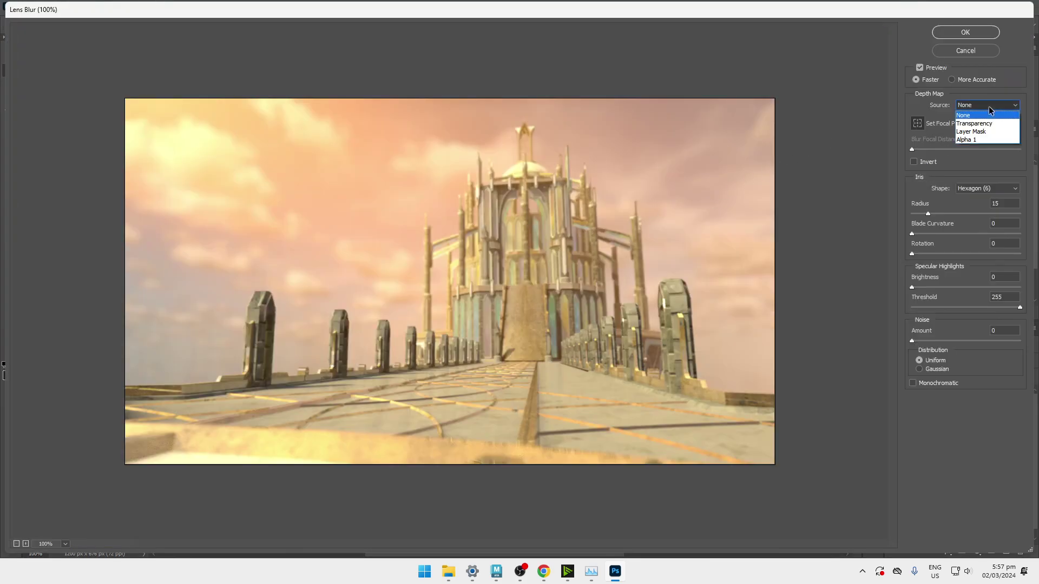
pyautogui.click(974, 139)
pyautogui.click(487, 373)
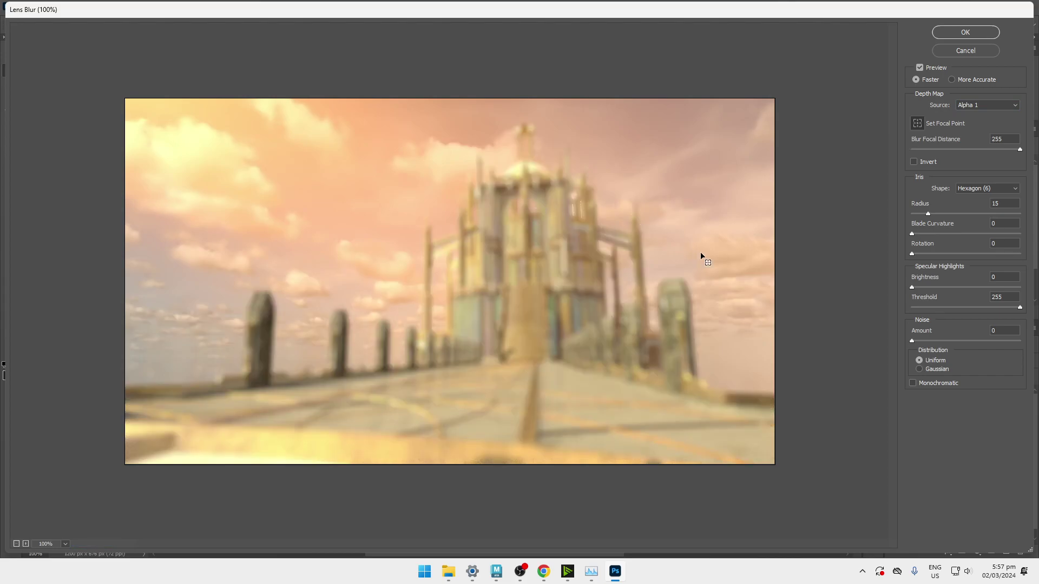
# Set the Lens Blur radius to 39, invert the depth map, try focal points on walkway and tower, and lower the focal distance to about 138
pyautogui.moveTo(912, 234); pyautogui.dragTo(954, 214)
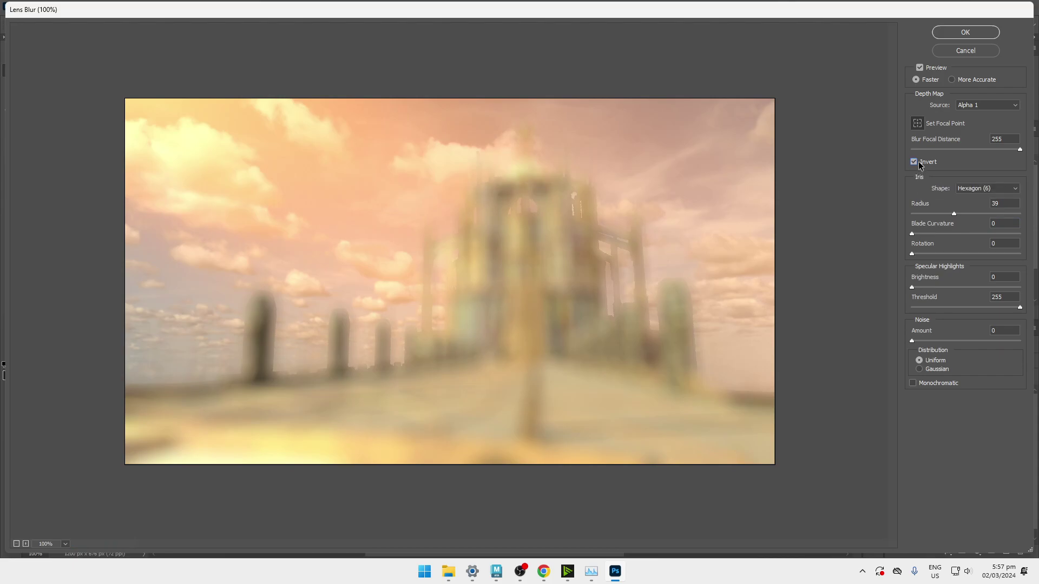
pyautogui.click(919, 162)
pyautogui.click(478, 407)
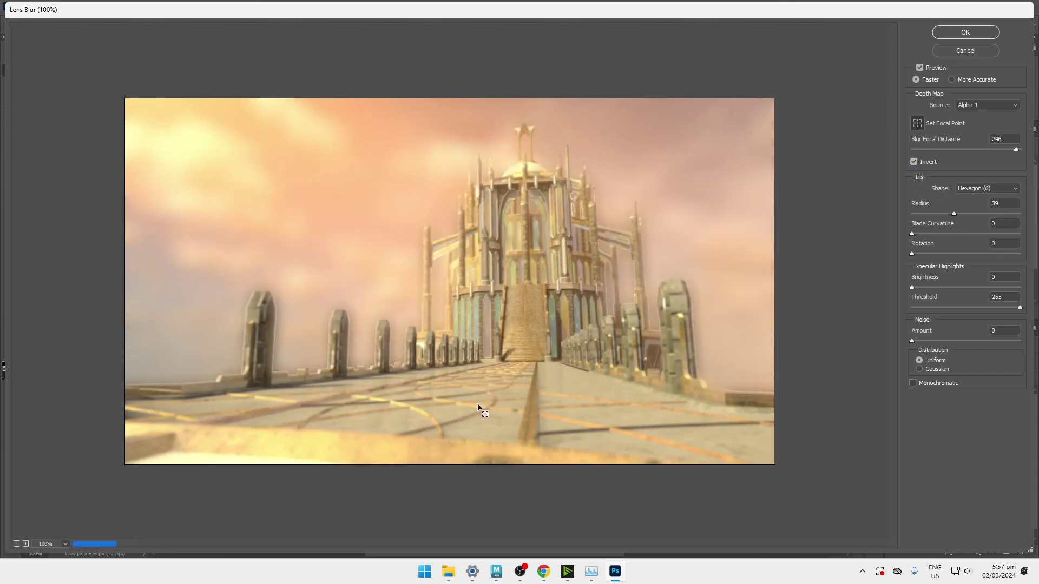
pyautogui.click(538, 238)
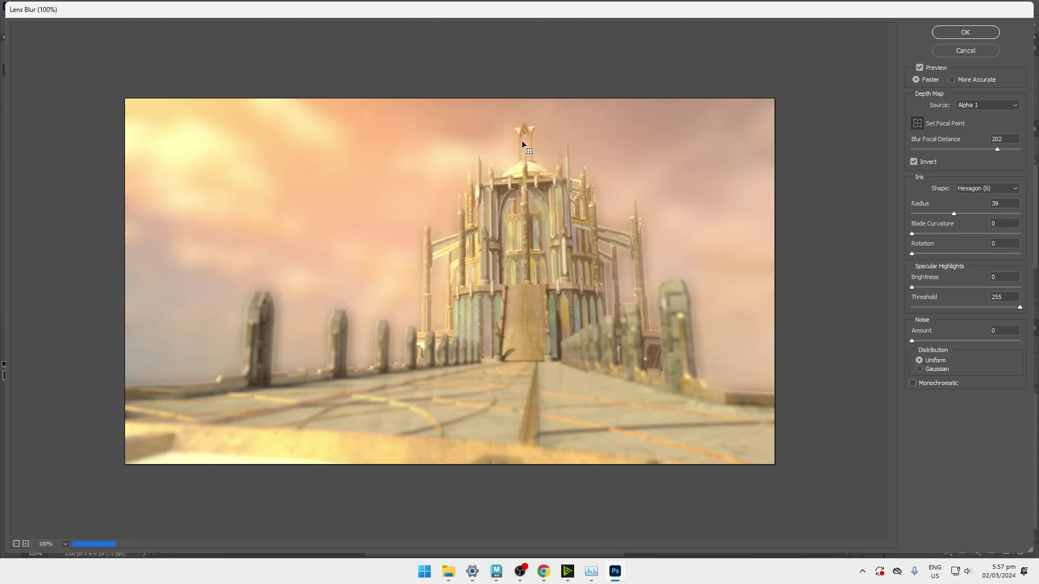
pyautogui.moveTo(999, 149); pyautogui.dragTo(969, 154)
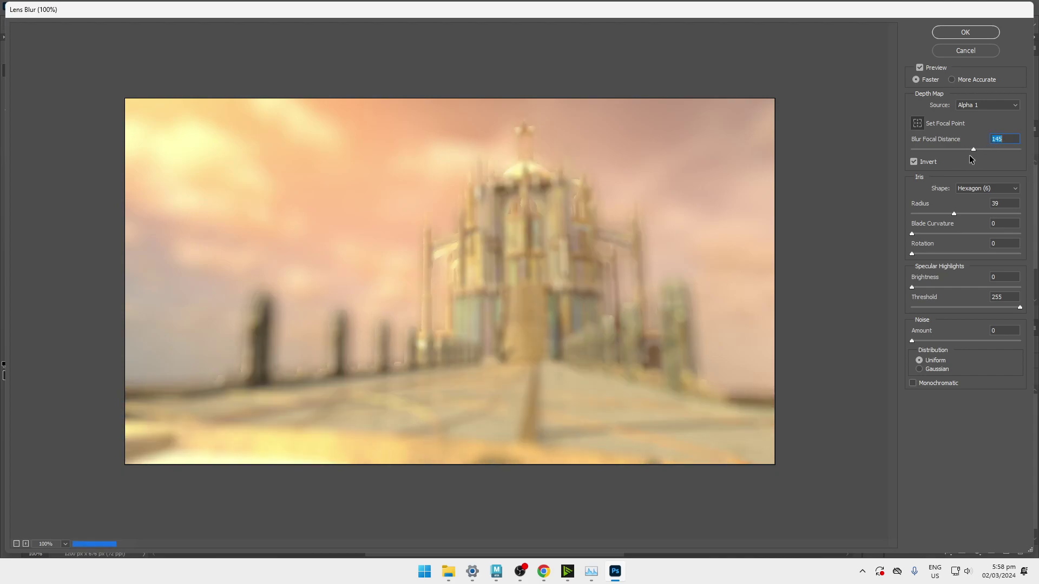
# Switch to the Elysium_DemoScene window in Maya, move the Arnold RenderView aside, and disable depth of field on the perspShape1 camera
pyautogui.moveTo(496, 573)
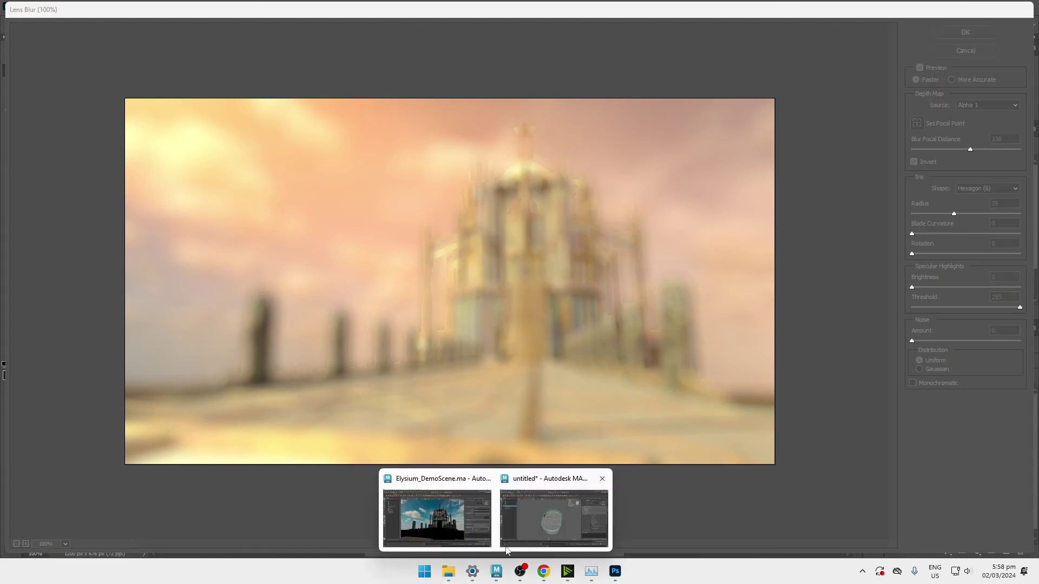
pyautogui.click(487, 526)
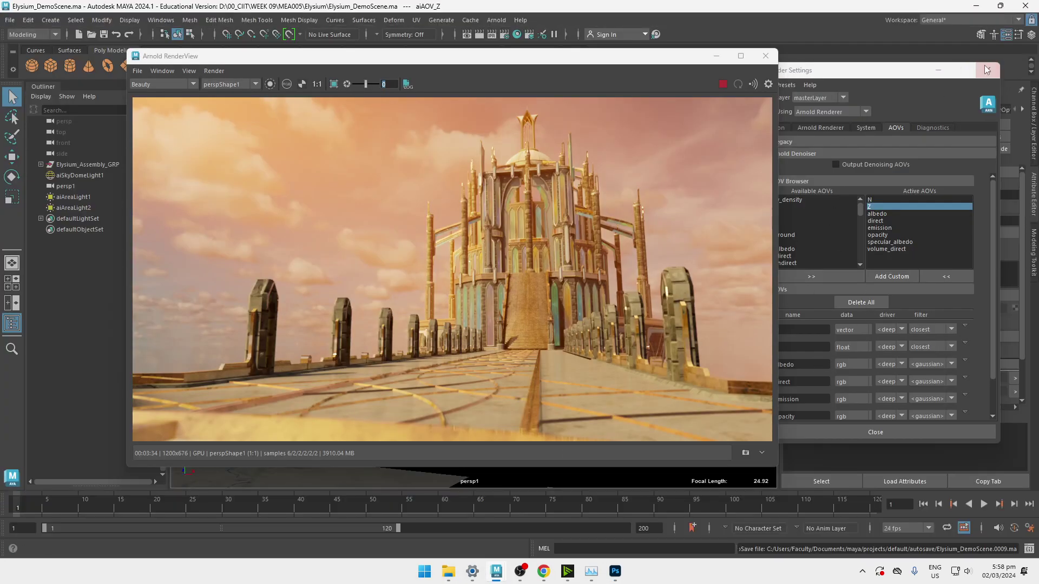
pyautogui.moveTo(665, 65); pyautogui.dragTo(384, 103)
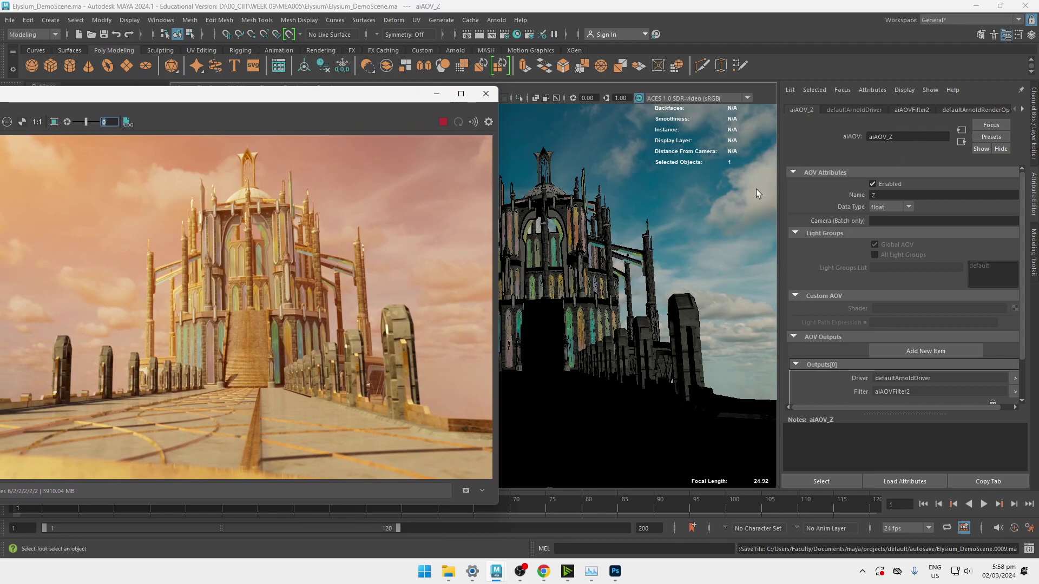
pyautogui.moveTo(399, 93); pyautogui.dragTo(299, 290)
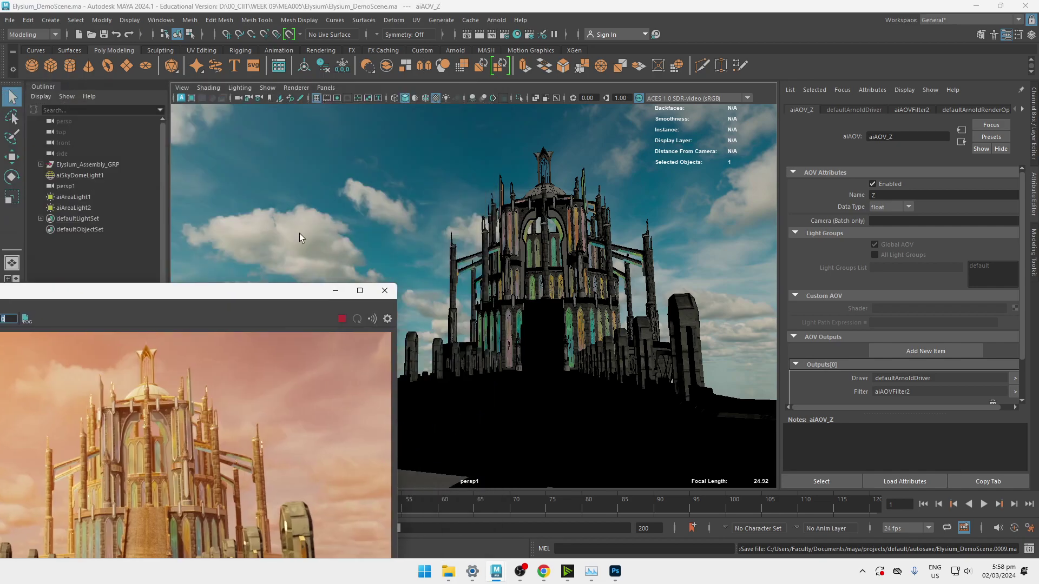
pyautogui.click(251, 97)
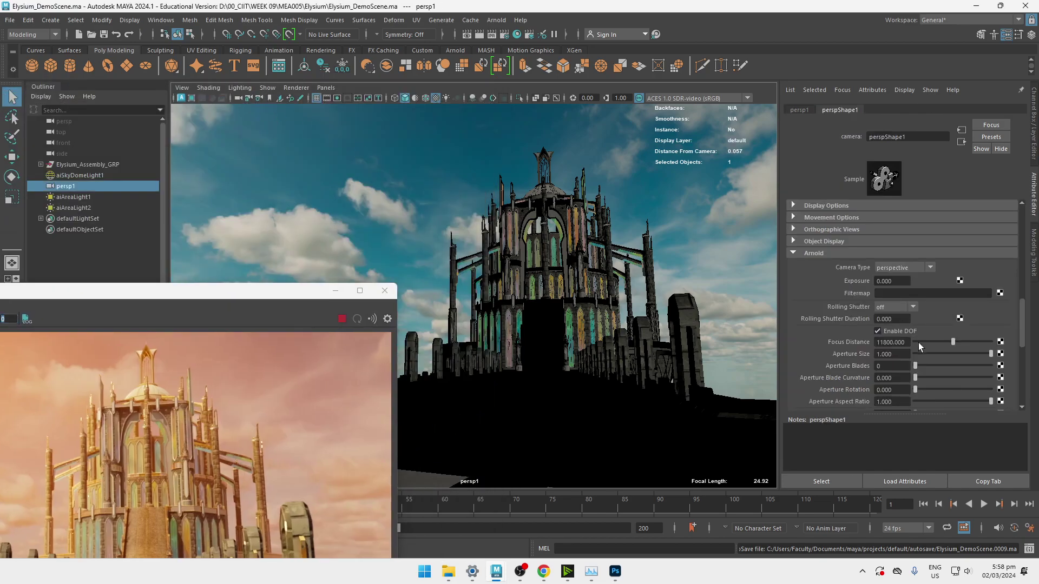
pyautogui.click(904, 332)
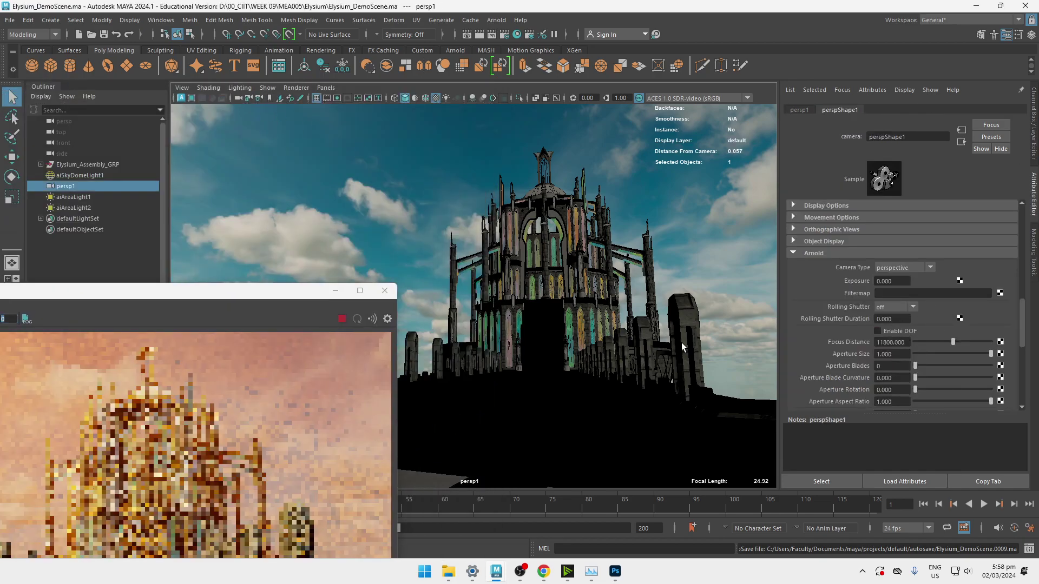
# Open the Render Settings and review the common output, system and AOV settings
pyautogui.click(501, 35)
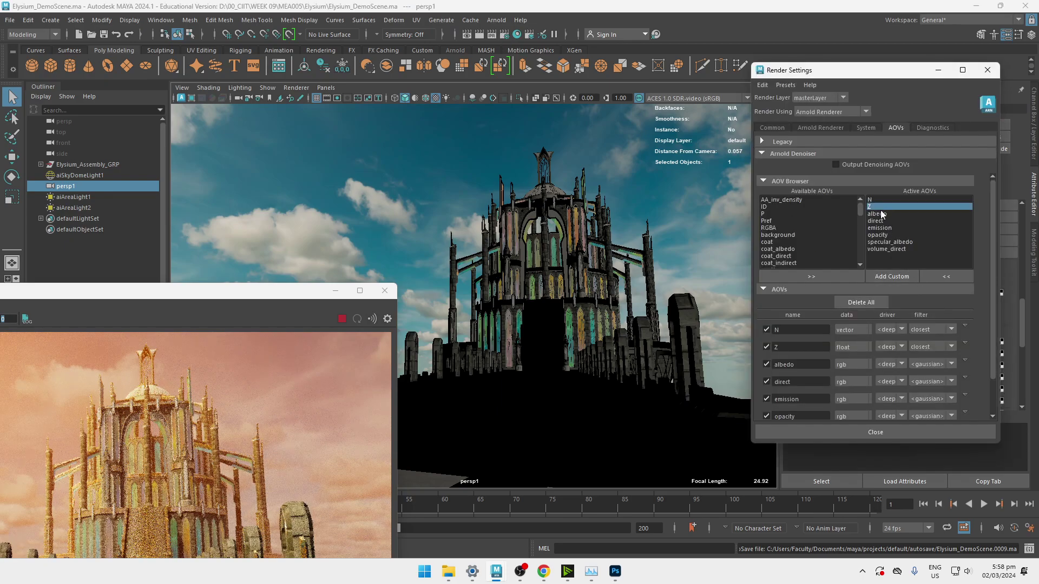
pyautogui.press('super')
pyautogui.click(705, 182)
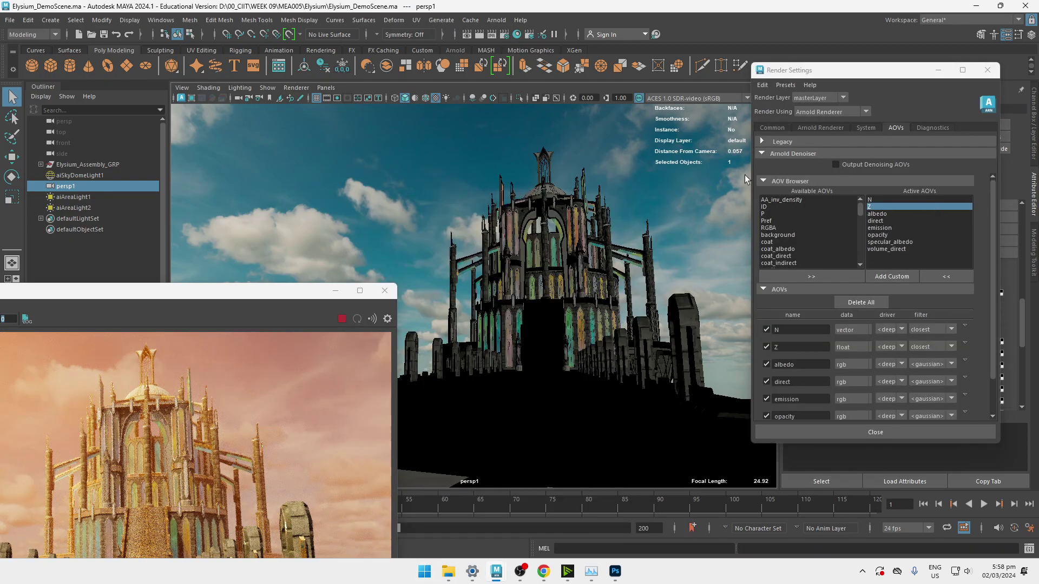
pyautogui.click(734, 177)
pyautogui.click(772, 128)
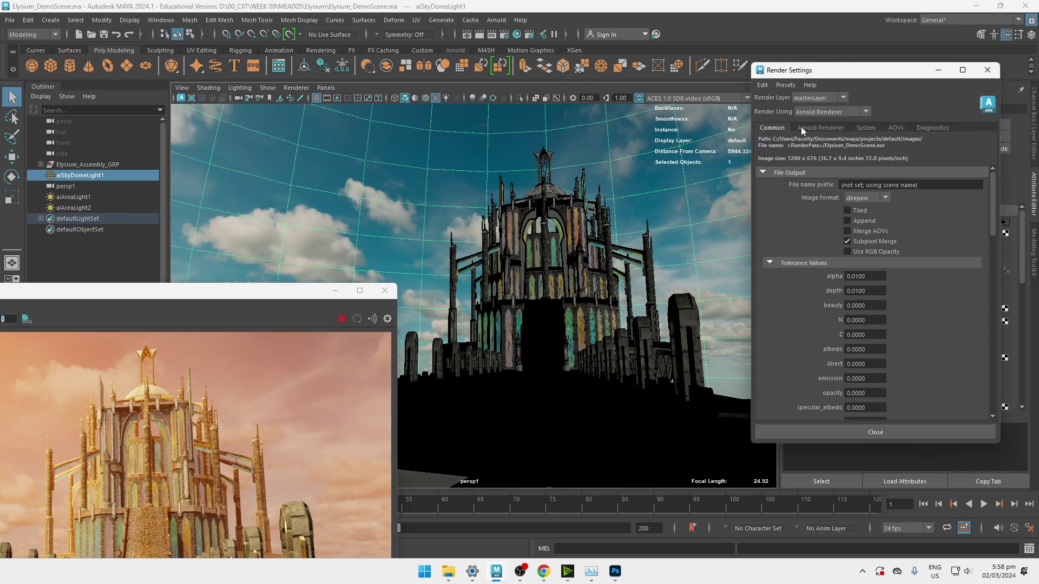
pyautogui.click(866, 127)
pyautogui.click(896, 128)
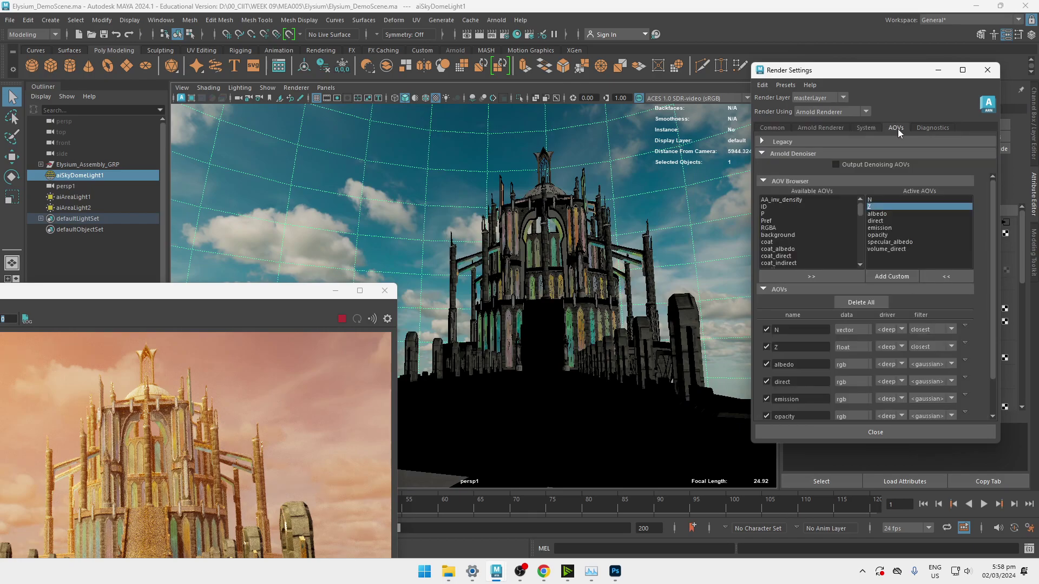
# Select all active AOVs from N to volume_direct and bring the Arnold RenderView back fully into view
pyautogui.click(871, 200)
pyautogui.keyDown('shift'); pyautogui.click(898, 249); pyautogui.keyUp('shift')
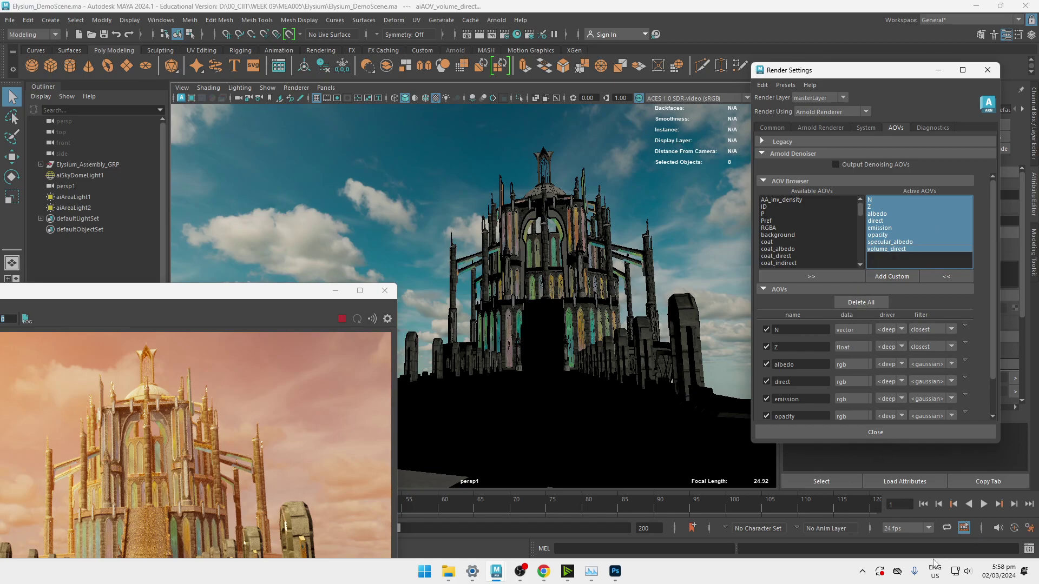
pyautogui.doubleClick(190, 301)
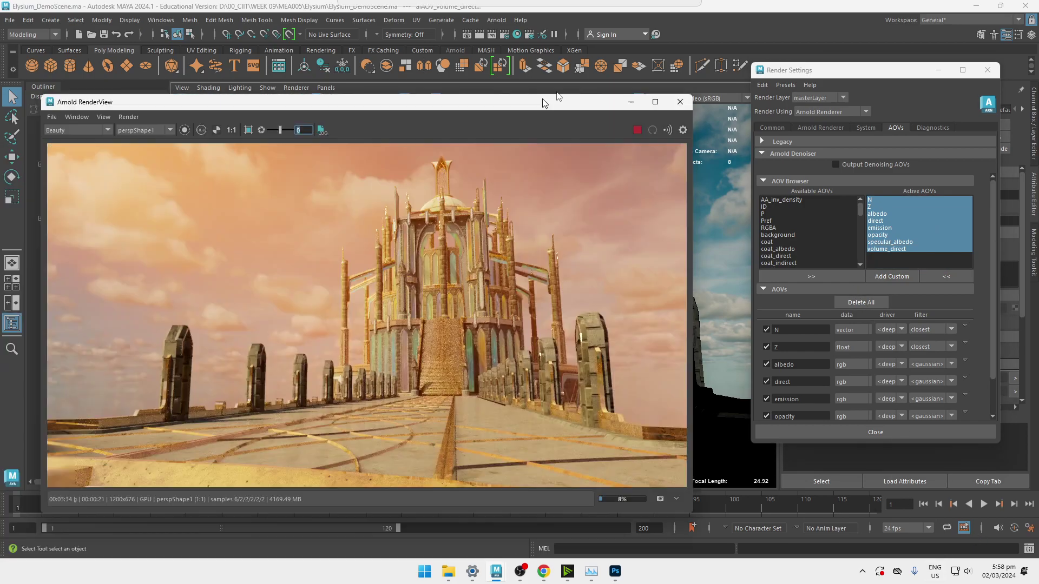